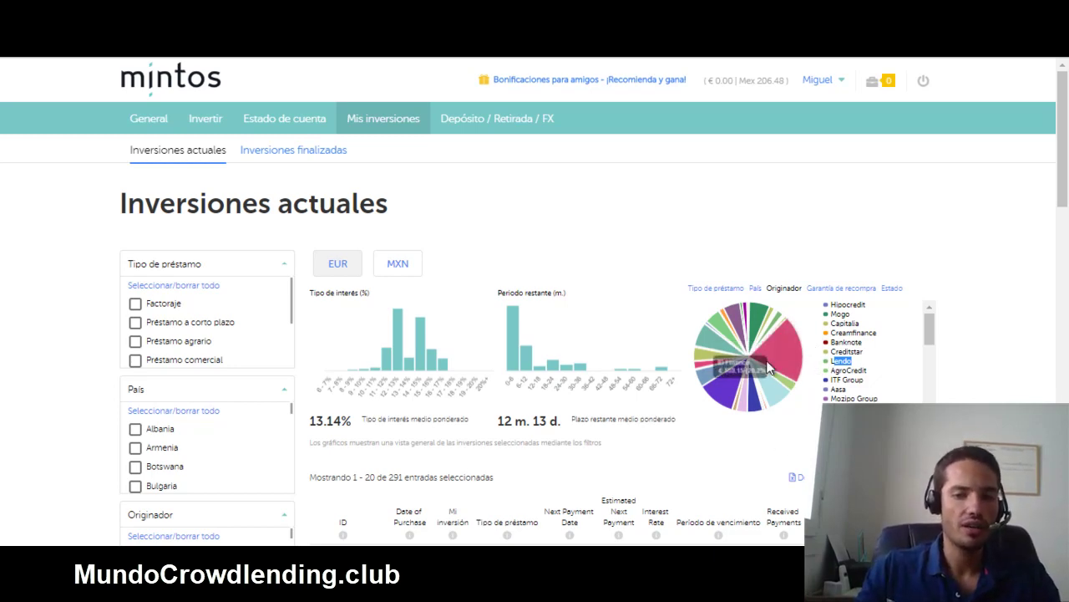
Look through the current EUR investments list and its filter options.
drag(1058, 208, 1057, 309)
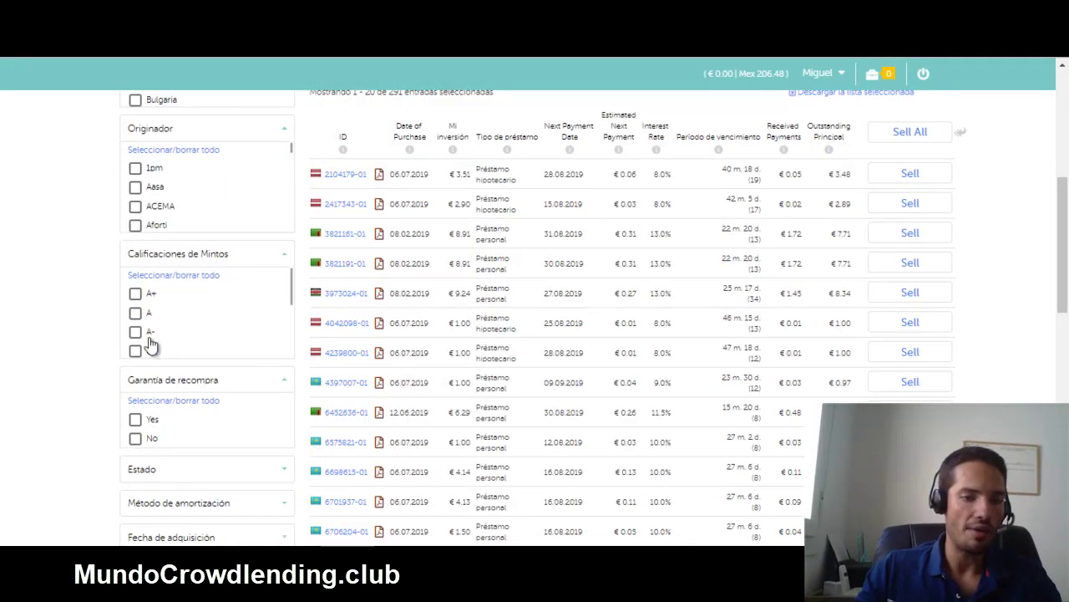
scroll(167, 330, down, 6)
scroll(153, 302, up, 10)
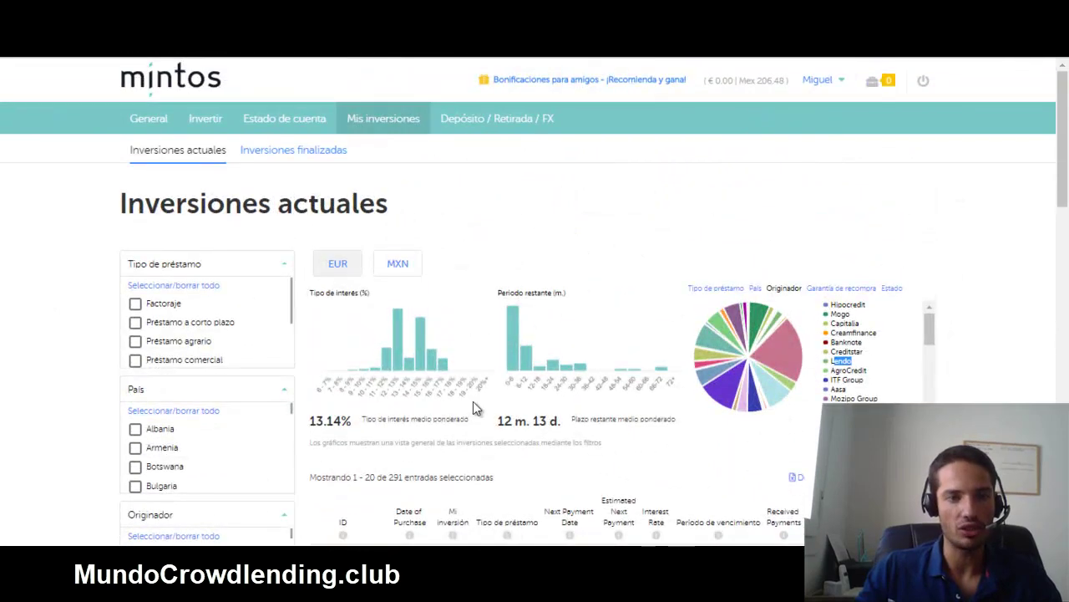
View the existing Auto Invertir portfolios and the deposit page.
click(209, 122)
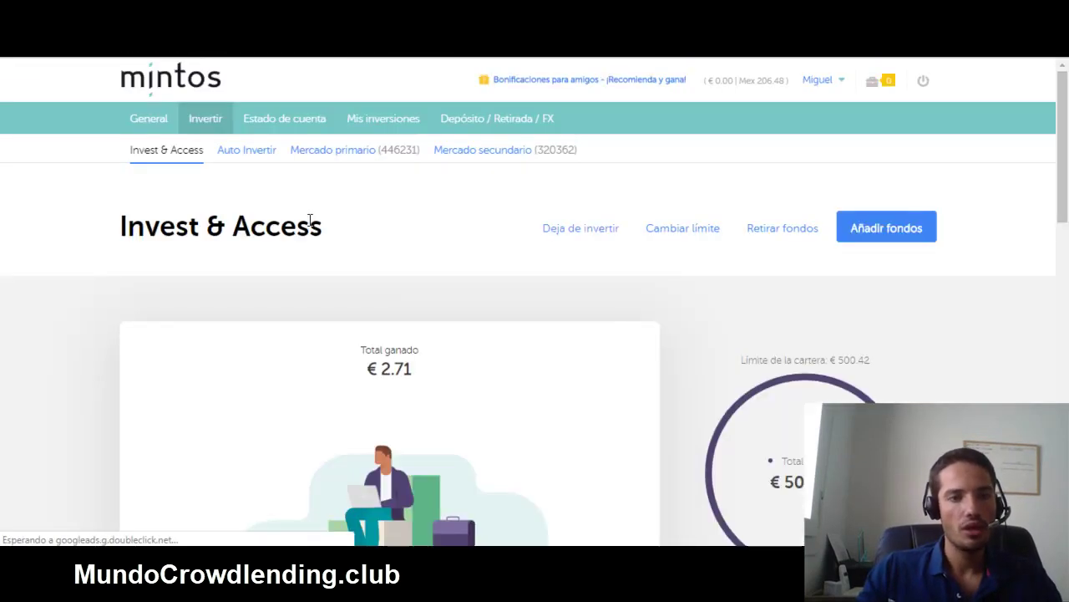
click(248, 162)
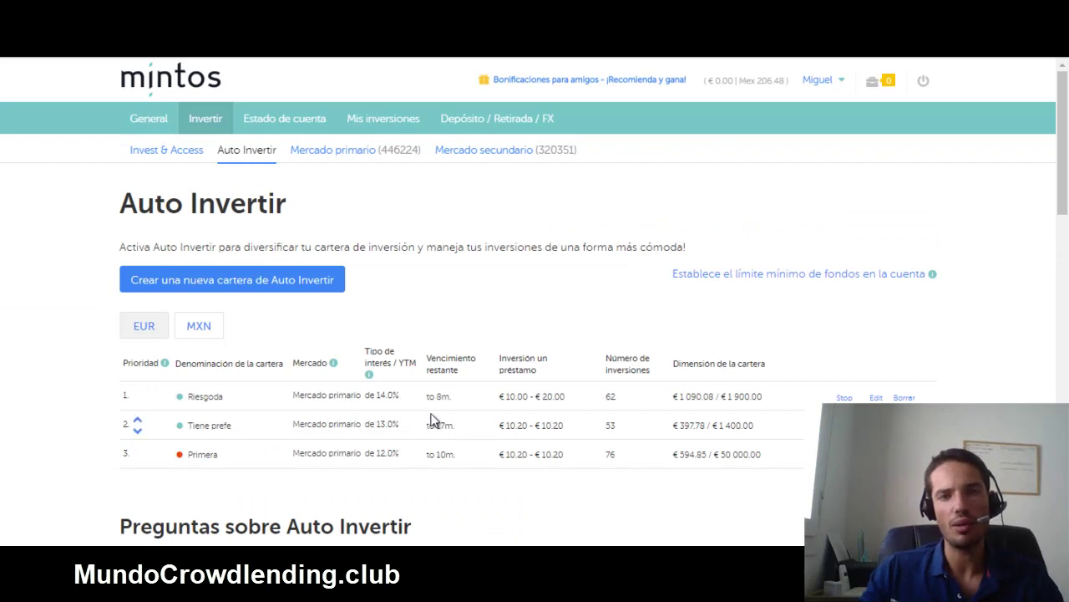
click(717, 84)
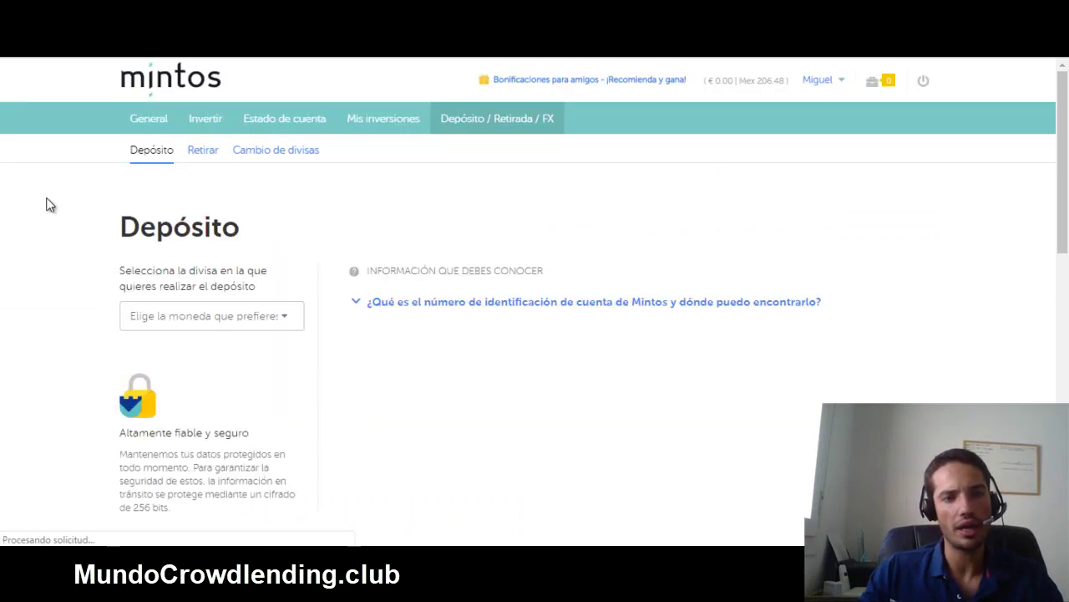
Start a new Auto Invertir portfolio with a personalized strategy instead of a predefined Mintos strategy.
click(220, 124)
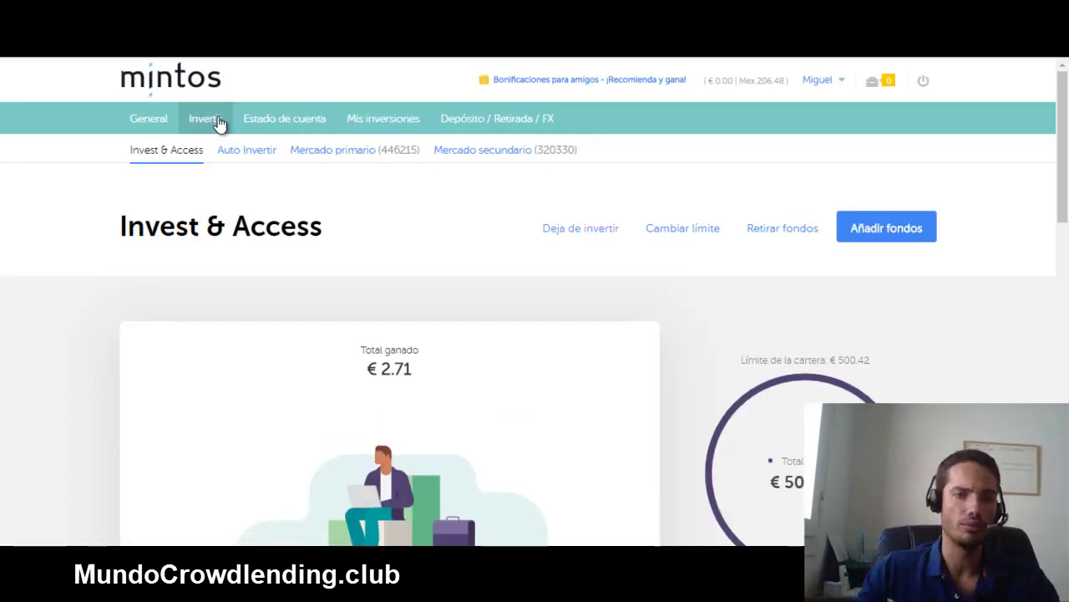
click(237, 159)
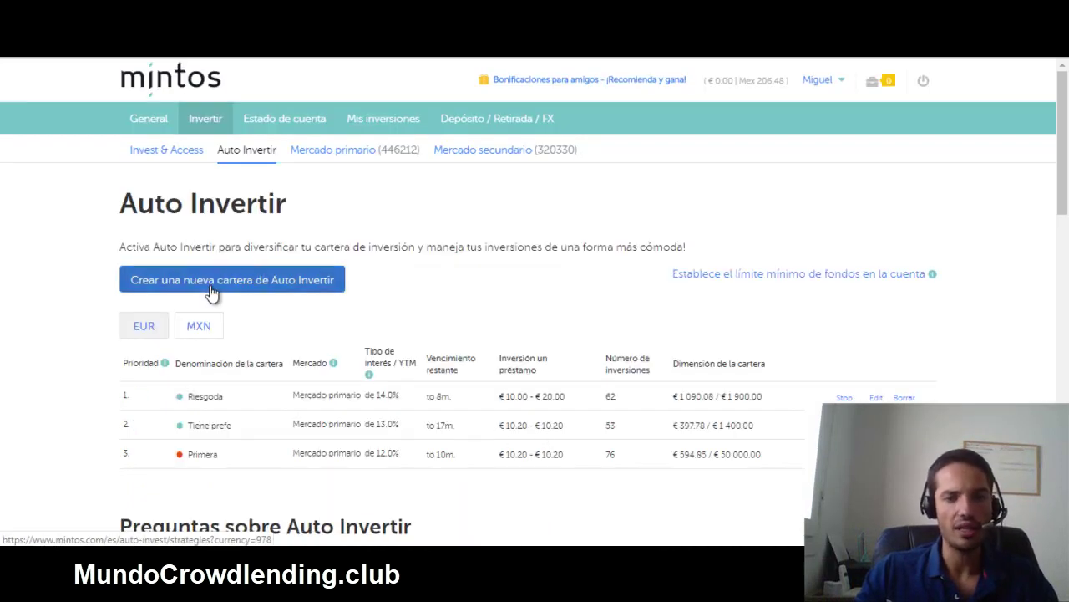
click(213, 288)
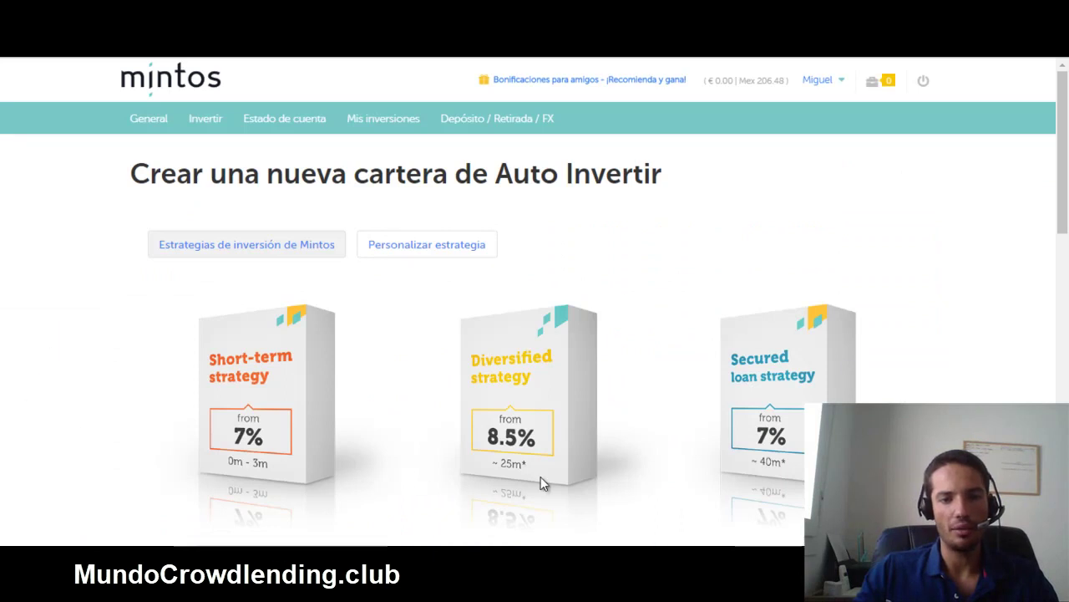
scroll(688, 452, down, 1)
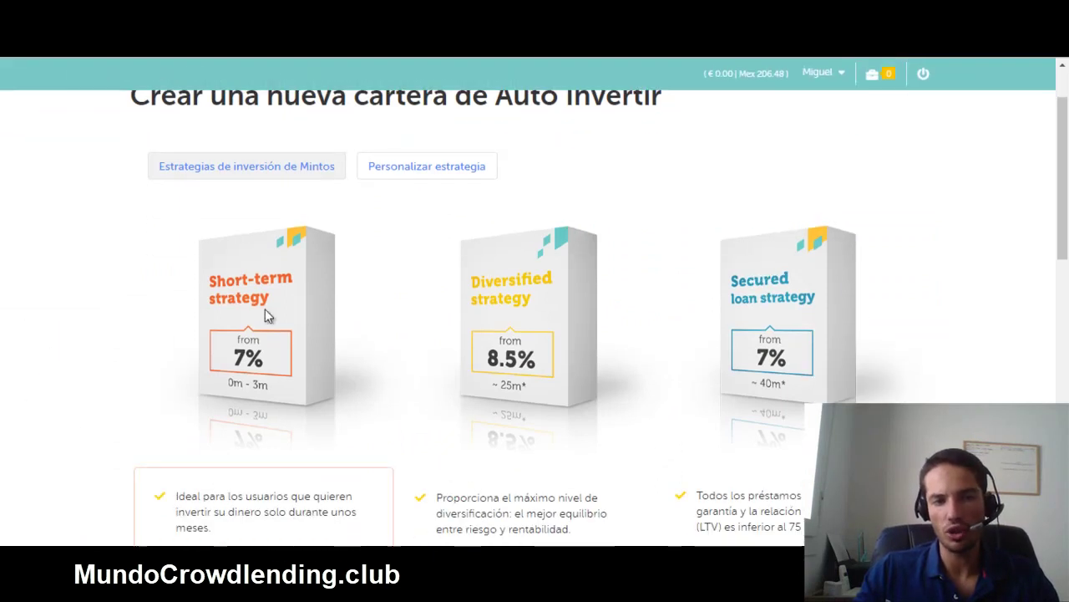
scroll(477, 346, up, 1)
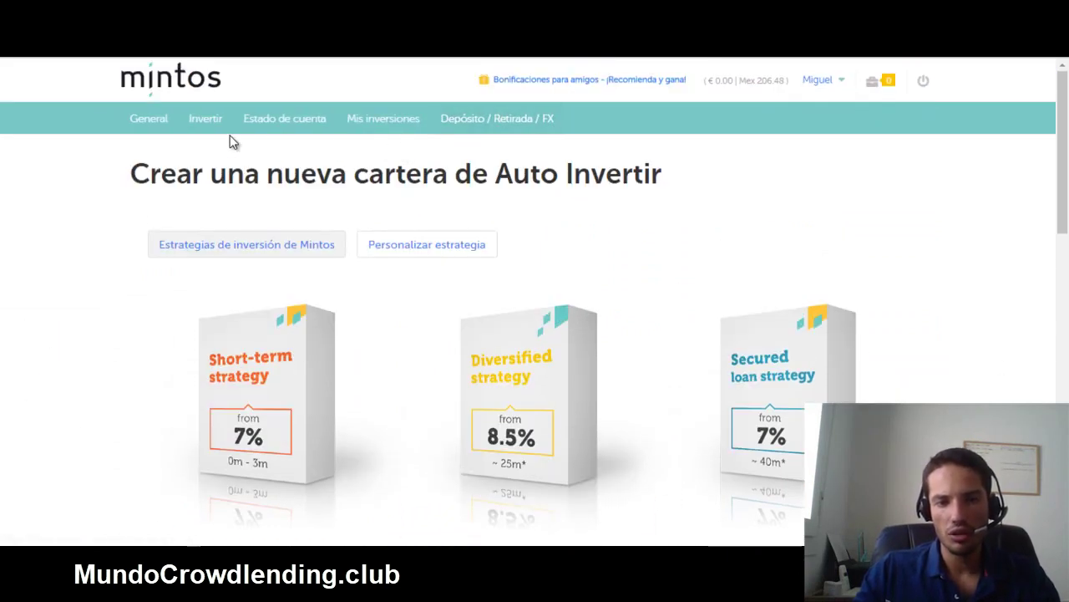
click(422, 255)
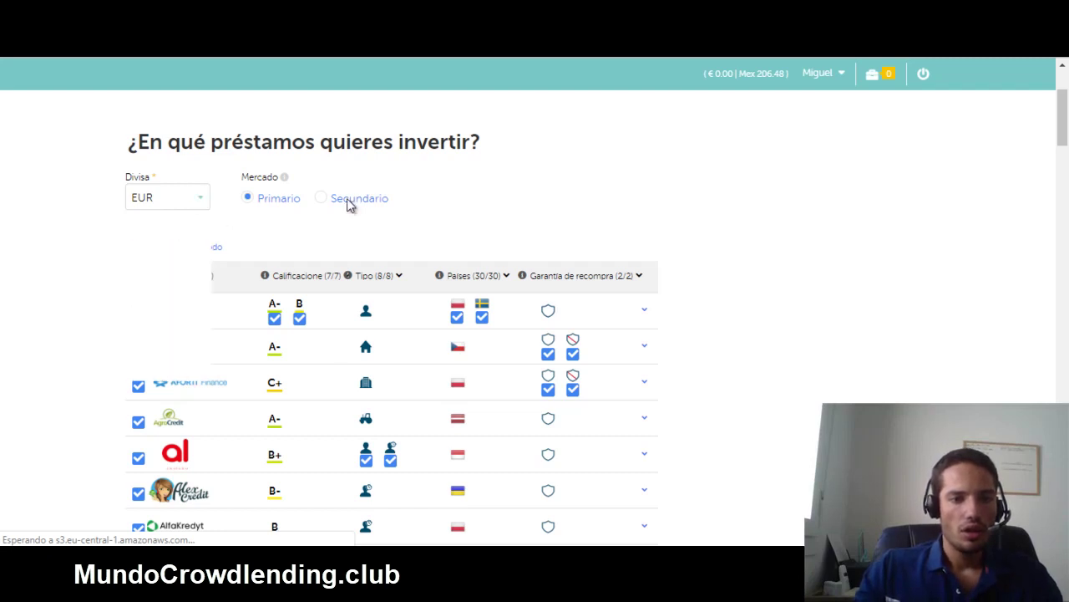
Exclude originators rated B-, C+ and D, keeping the A, A-, B+ and B ratings selected.
click(301, 279)
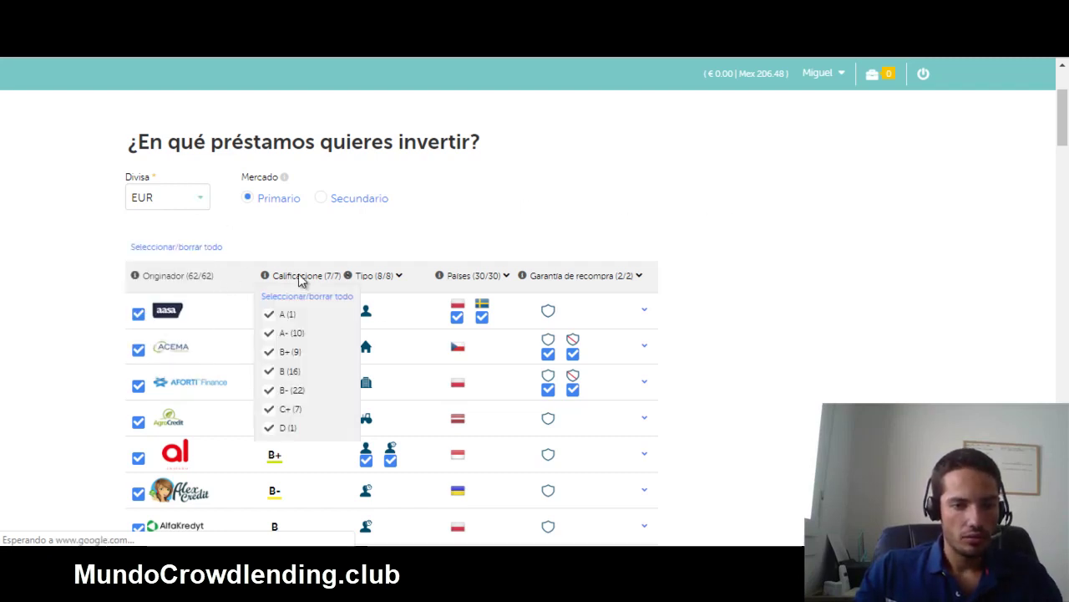
click(268, 410)
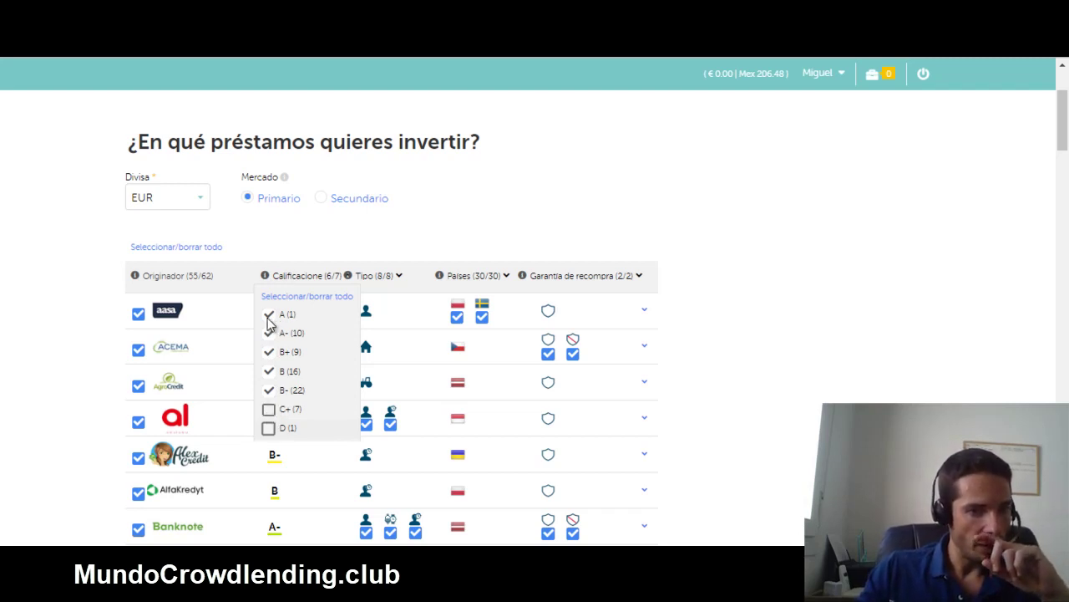
click(267, 351)
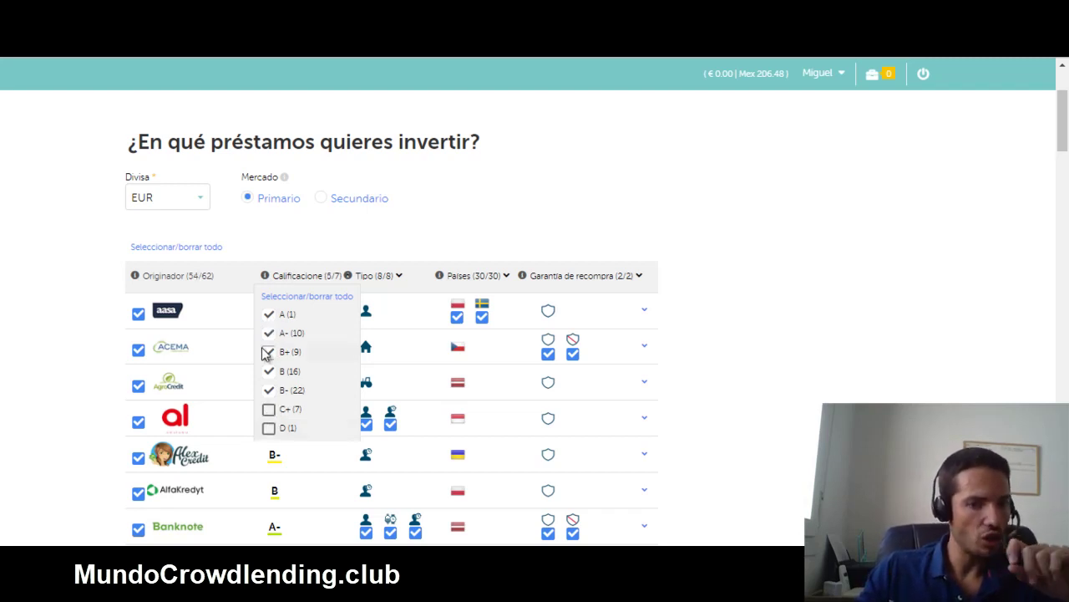
click(268, 390)
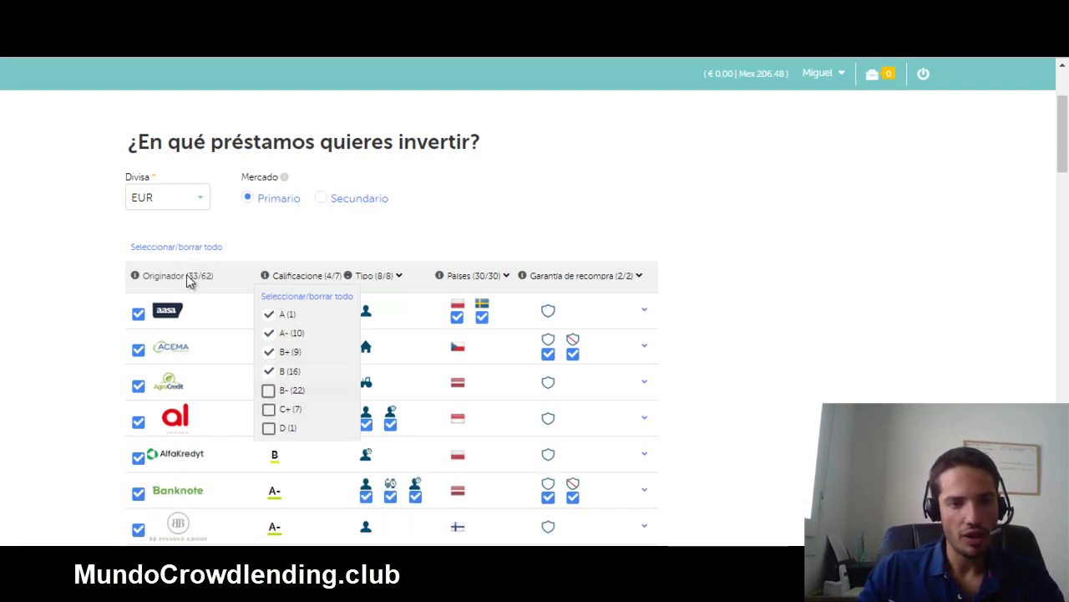
click(560, 176)
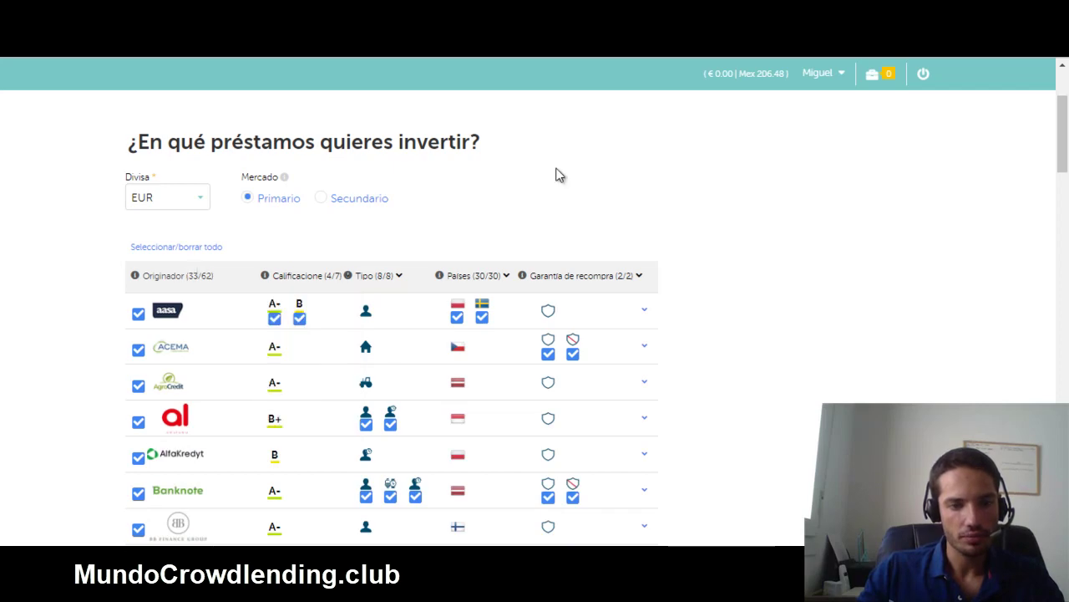
Review the remaining originators and loan types, and restrict the selection to loans with a buyback guarantee.
scroll(290, 368, down, 12)
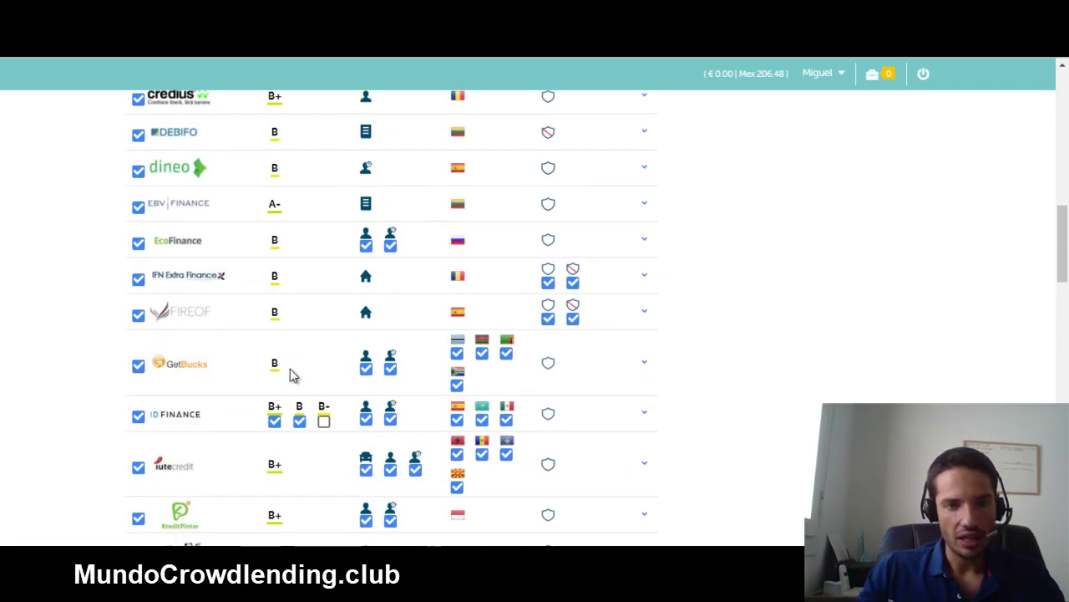
scroll(290, 368, up, 10)
scroll(301, 369, up, 5)
scroll(473, 363, down, 3)
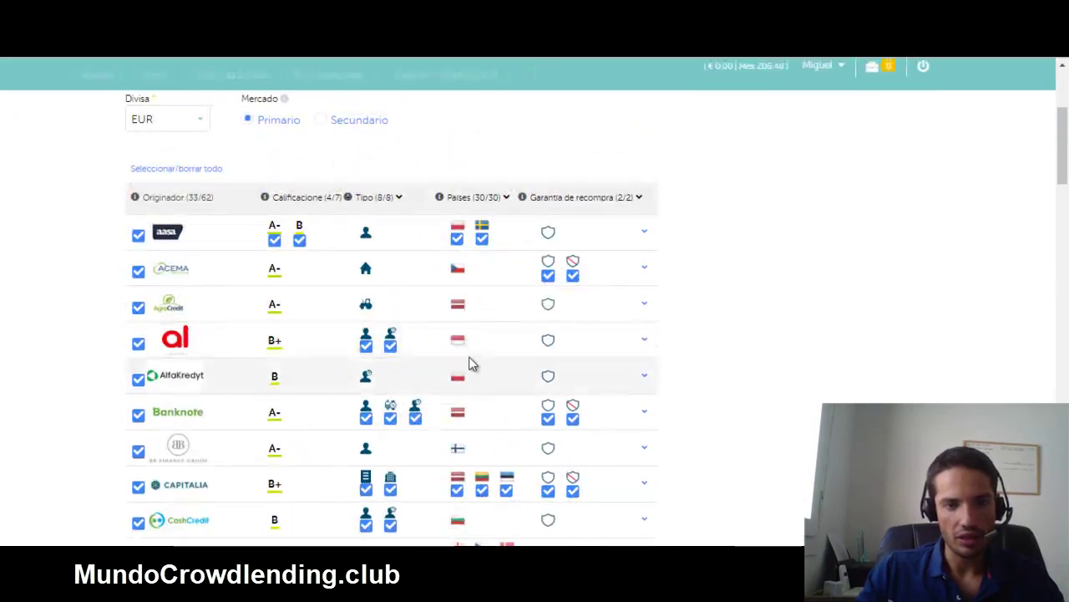
click(393, 198)
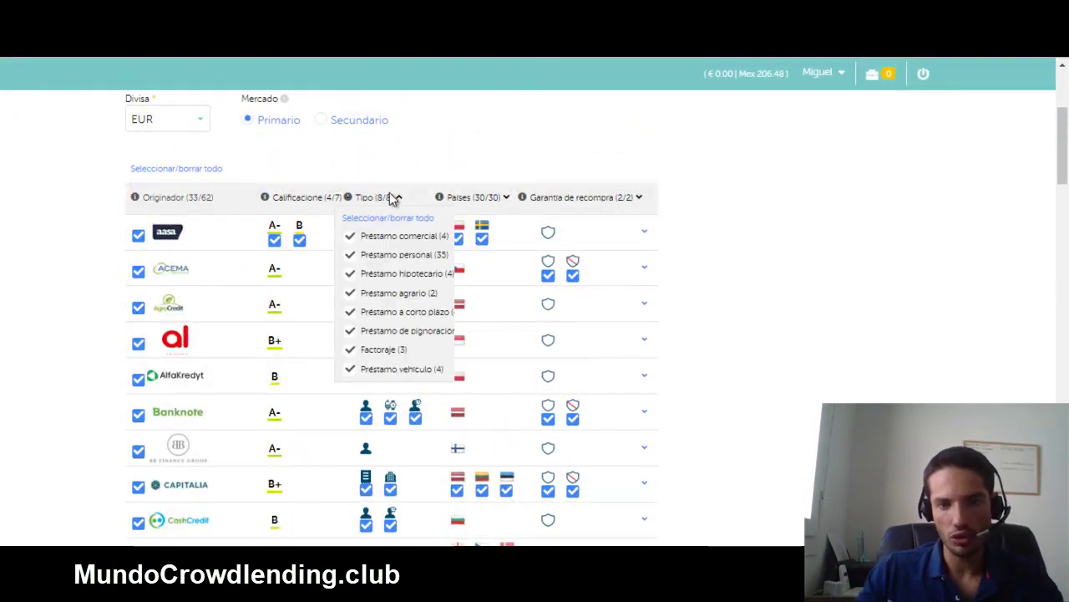
click(393, 198)
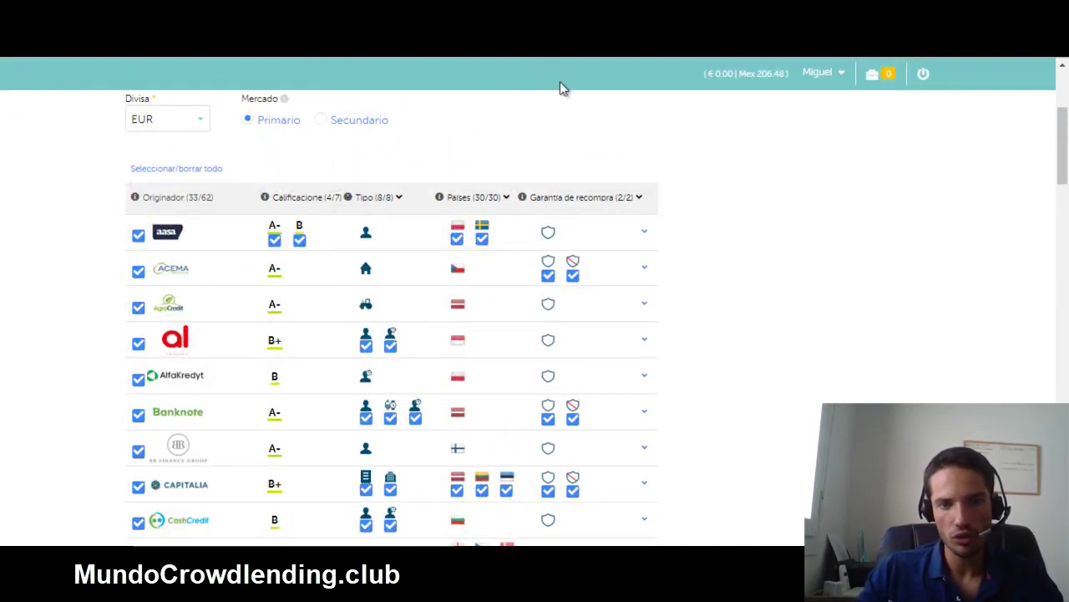
click(571, 201)
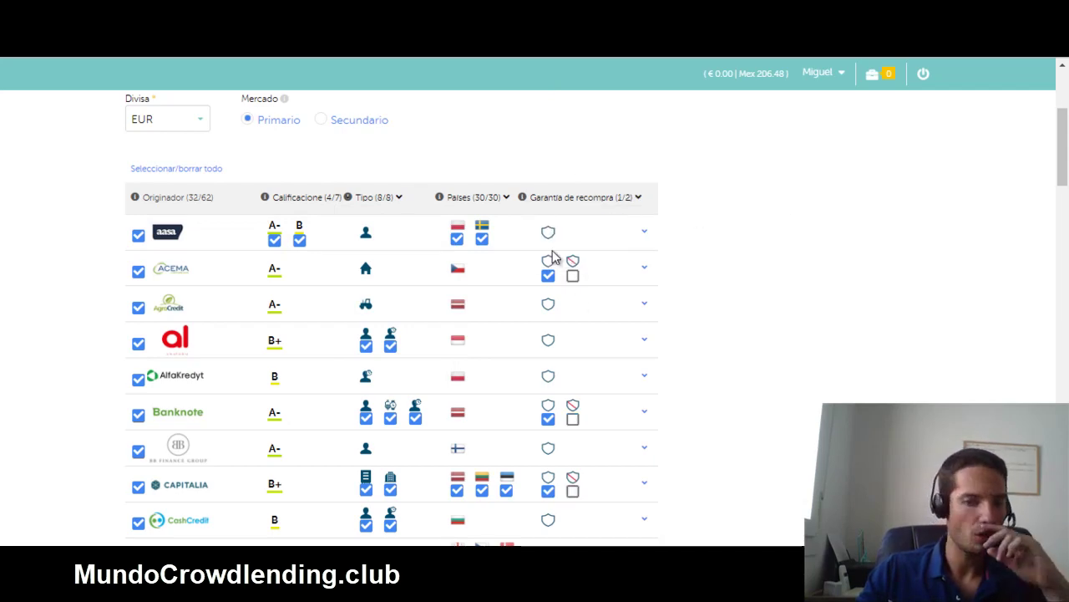
scroll(512, 382, up, 3)
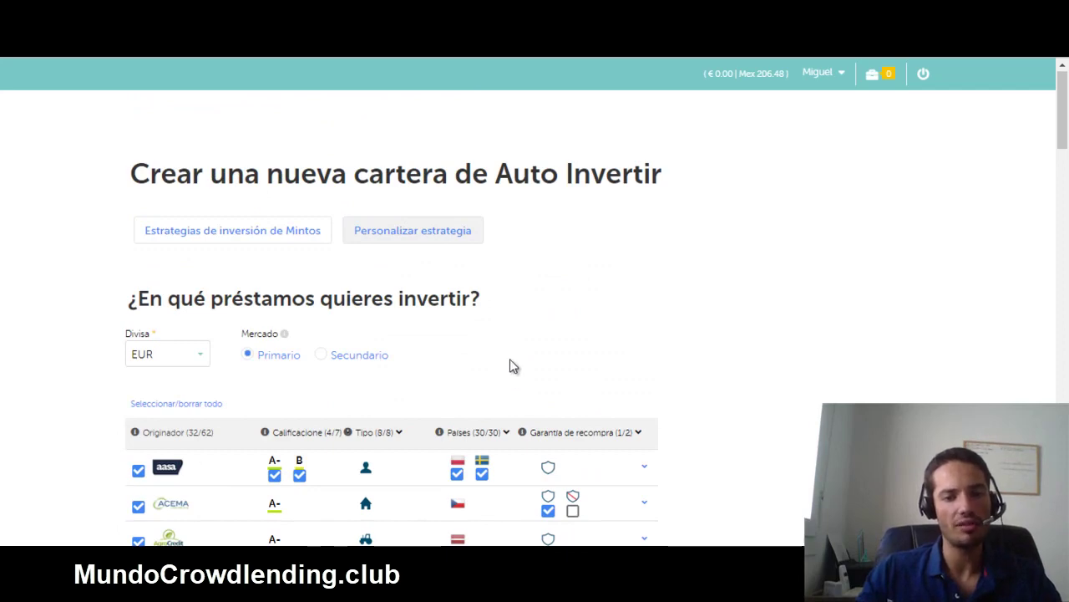
Set the minimum interest rate to 12%, leaving the maximum at 20.5%+.
scroll(512, 365, down, 10)
scroll(512, 366, down, 8)
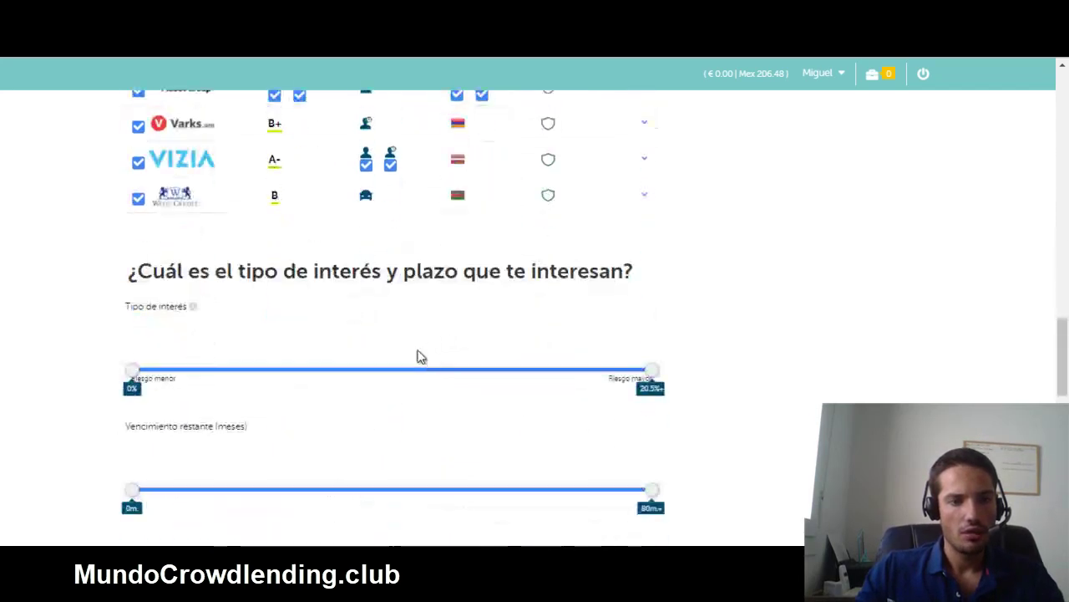
scroll(409, 354, up, 4)
scroll(396, 348, down, 3)
scroll(142, 320, up, 2)
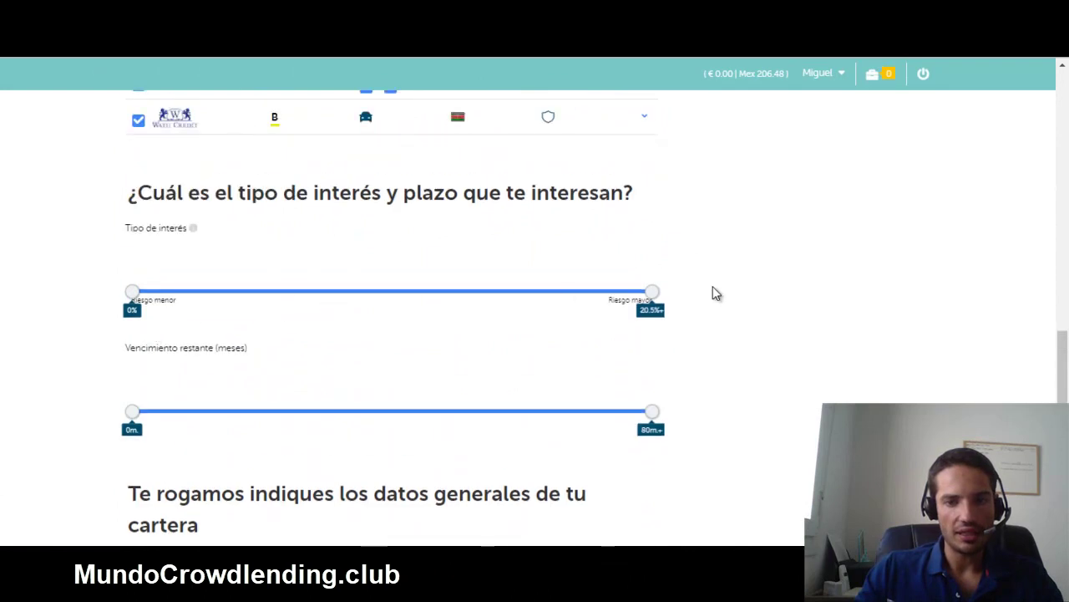
drag(650, 290, 931, 300)
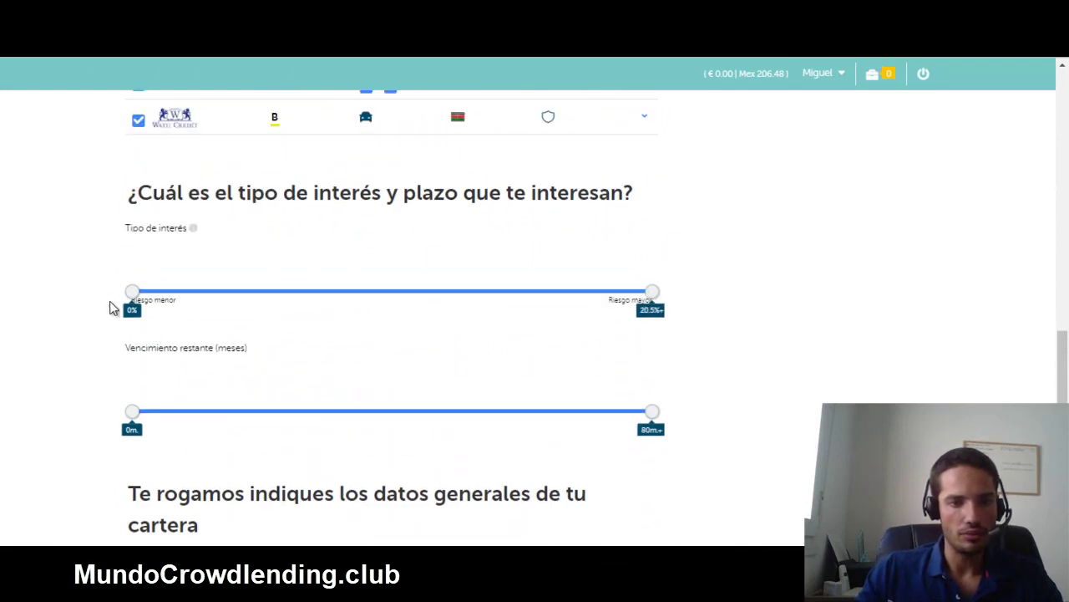
drag(135, 293, 437, 293)
Recheck the ratings of the selected originators and reduce the maximum remaining maturity to a short term of a few months.
scroll(326, 308, up, 3)
scroll(270, 286, up, 5)
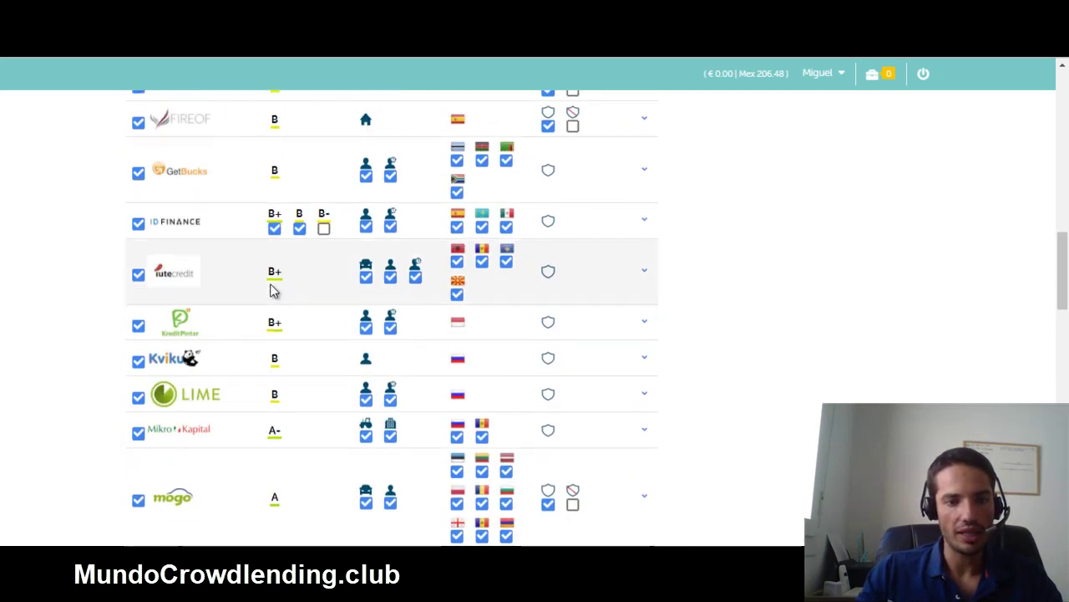
scroll(289, 489, down, 2)
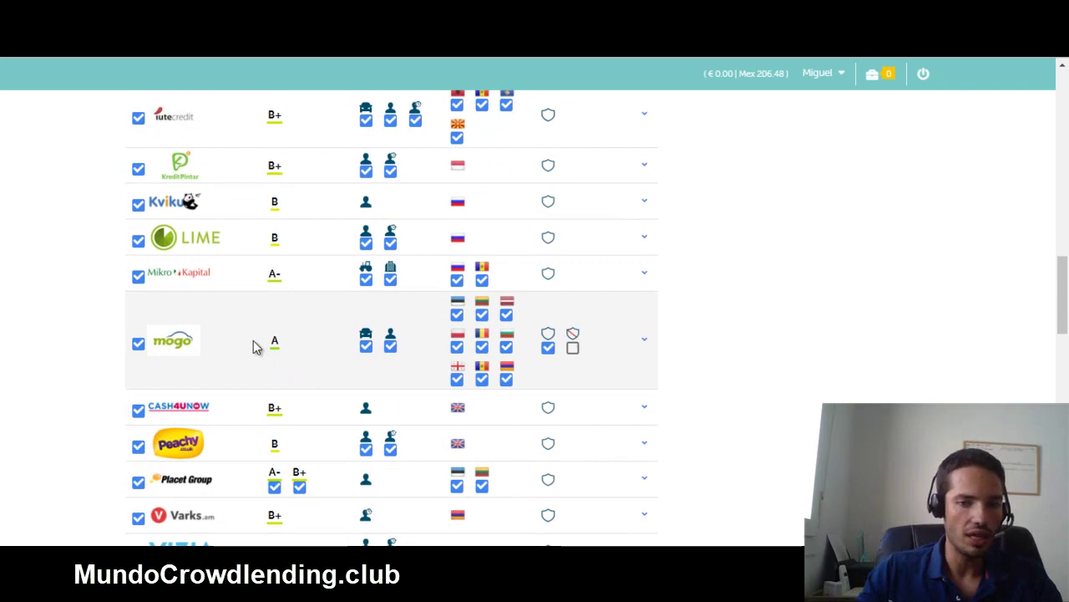
scroll(256, 347, down, 4)
scroll(75, 405, down, 3)
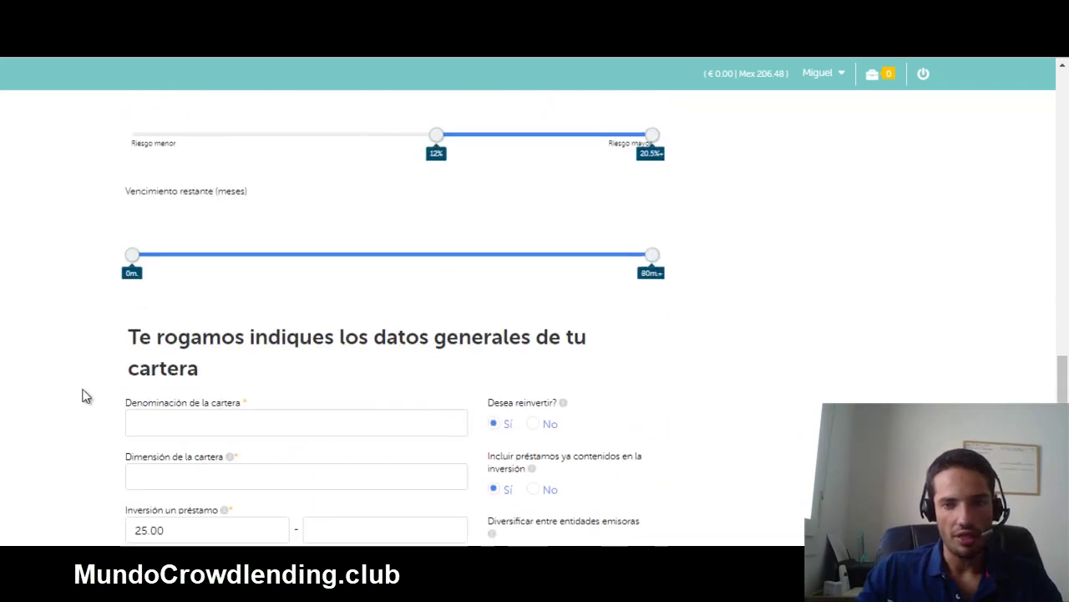
drag(652, 255, 175, 262)
Set the portfolio size to 20000 in the general portfolio details.
scroll(50, 312, down, 3)
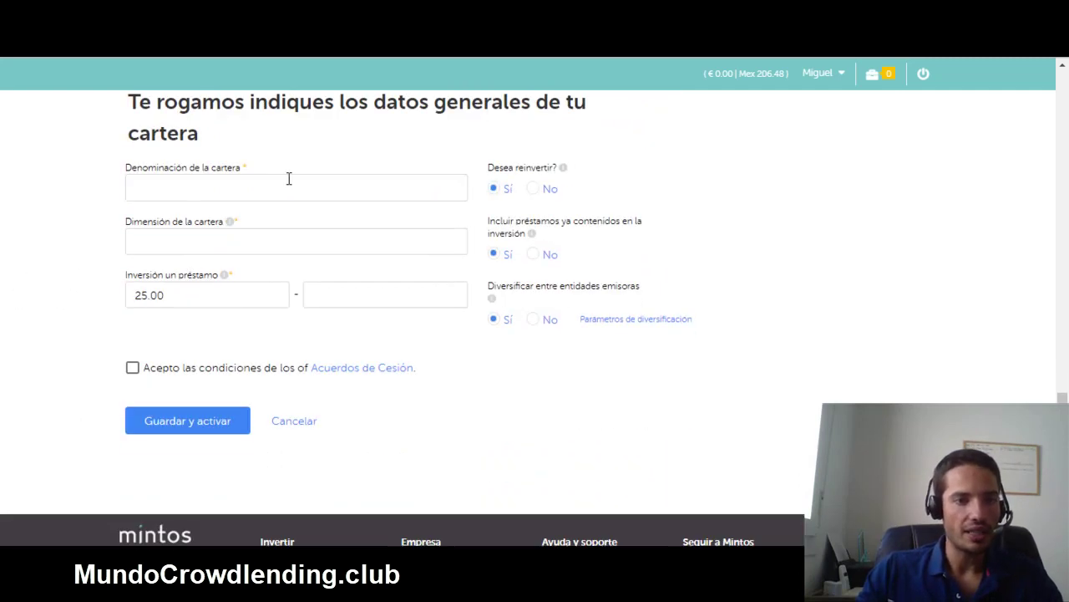
click(289, 185)
click(2, 258)
click(288, 241)
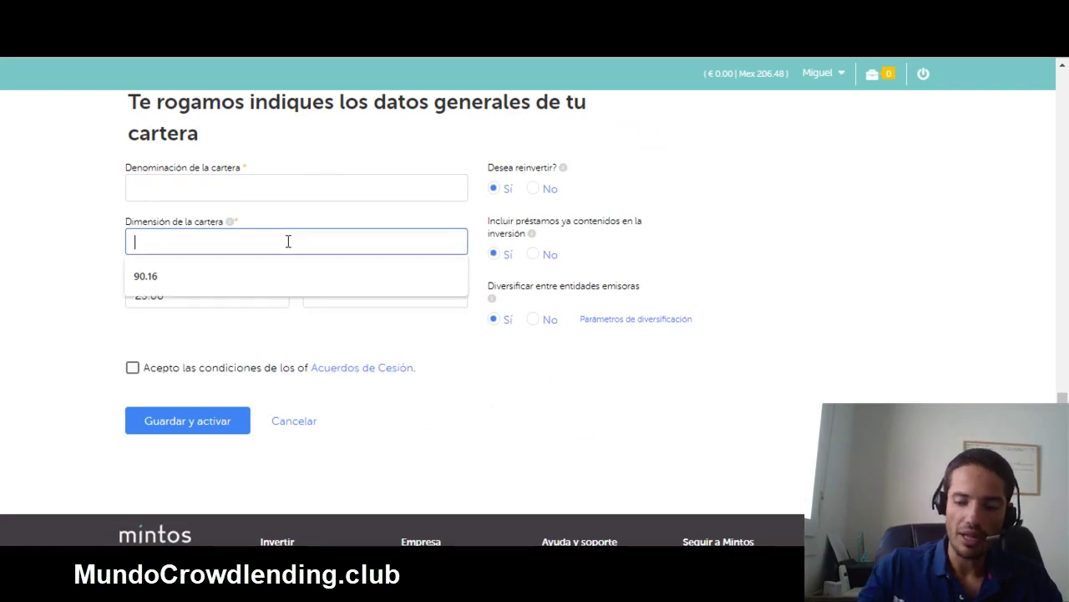
text(20000)
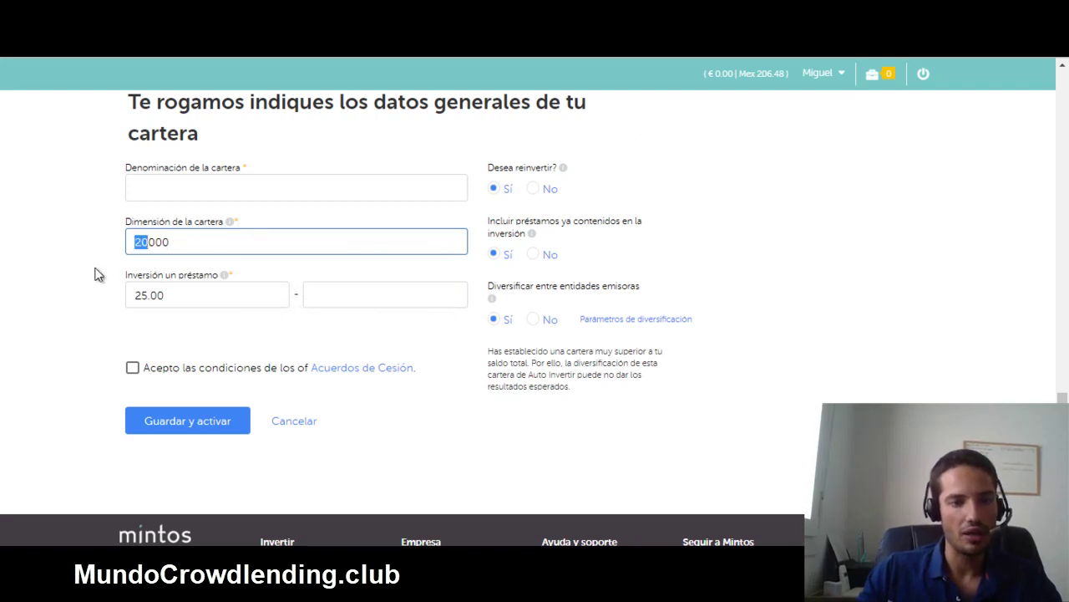
Set both the minimum and maximum investment per loan to 10.00.
click(185, 288)
text(10)
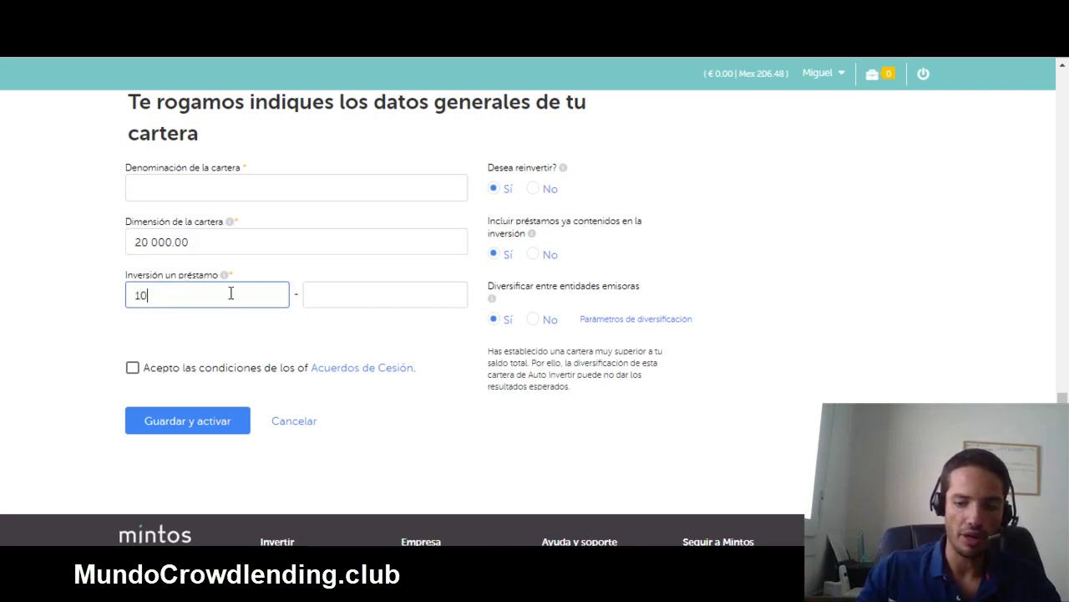
click(439, 304)
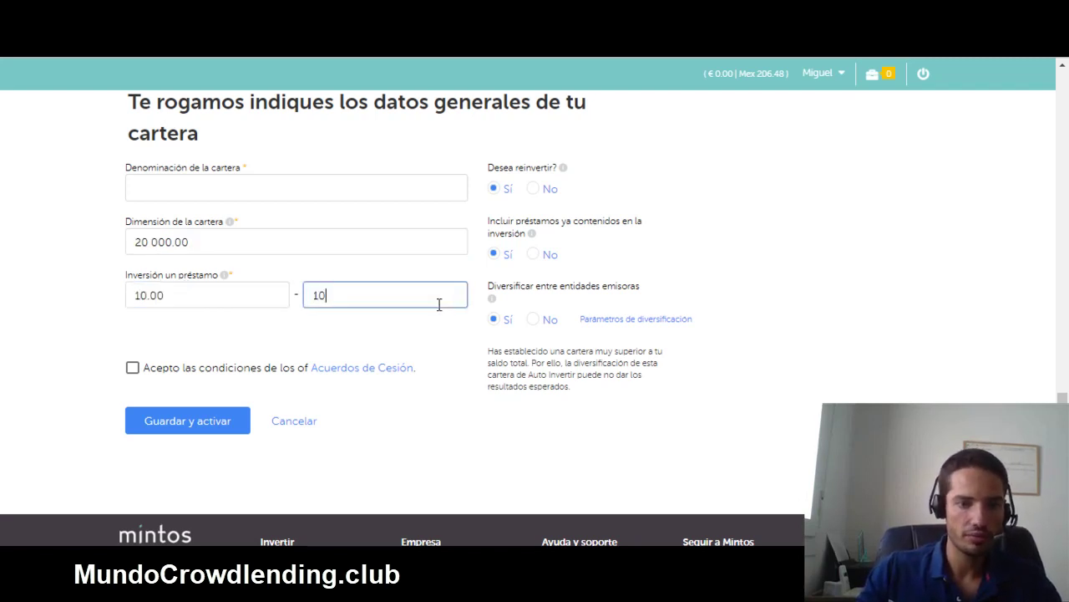
click(208, 301)
click(410, 328)
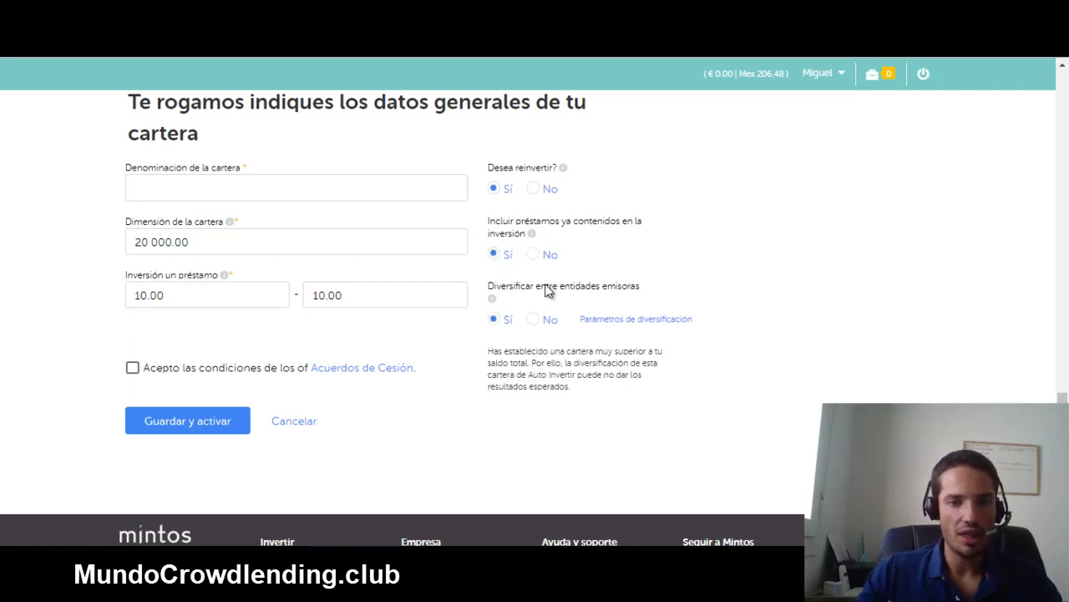
drag(648, 291, 496, 306)
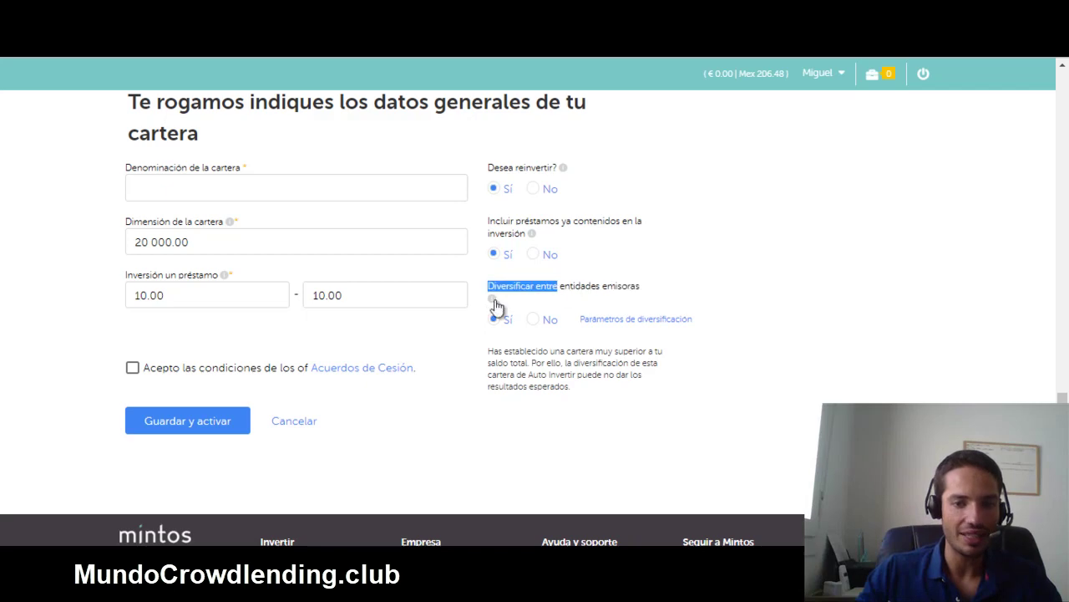
Review the selected originators, the remaining maturity range and the general details of the new Auto Invertir portfolio.
scroll(375, 373, up, 12)
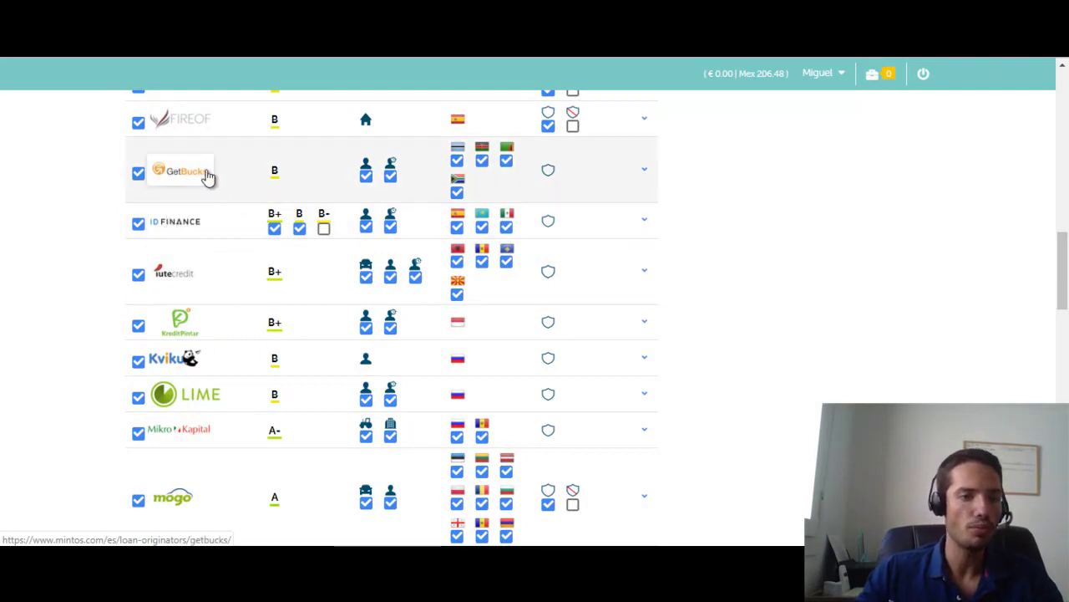
scroll(211, 382, down, 3)
scroll(212, 382, down, 10)
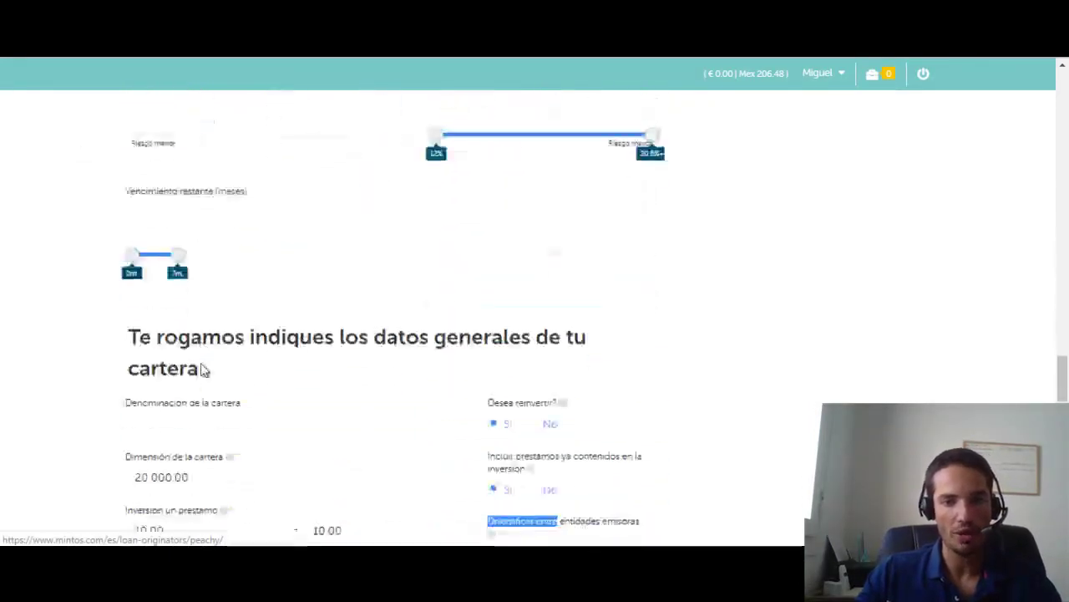
scroll(546, 377, down, 2)
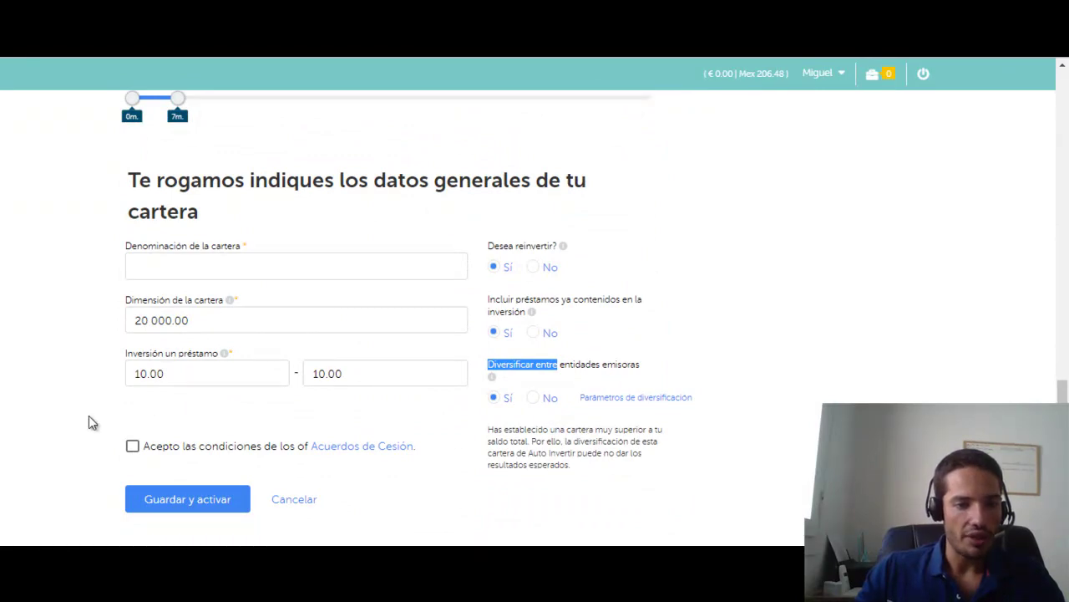
scroll(72, 442, up, 12)
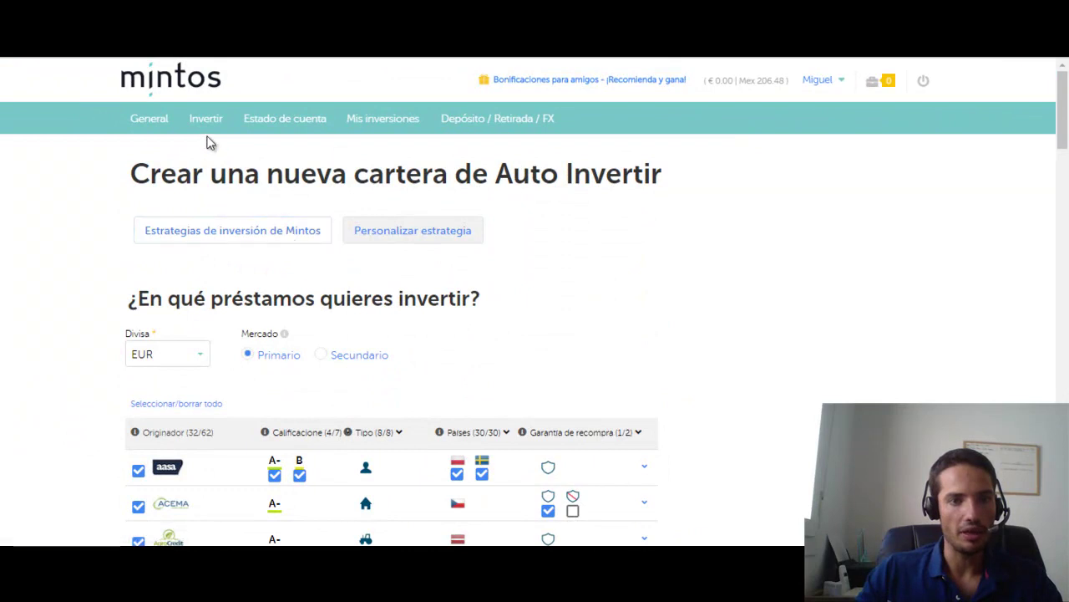
Open the Auto Invertir overview of existing portfolios and check the status indicator of the Primera portfolio.
click(230, 128)
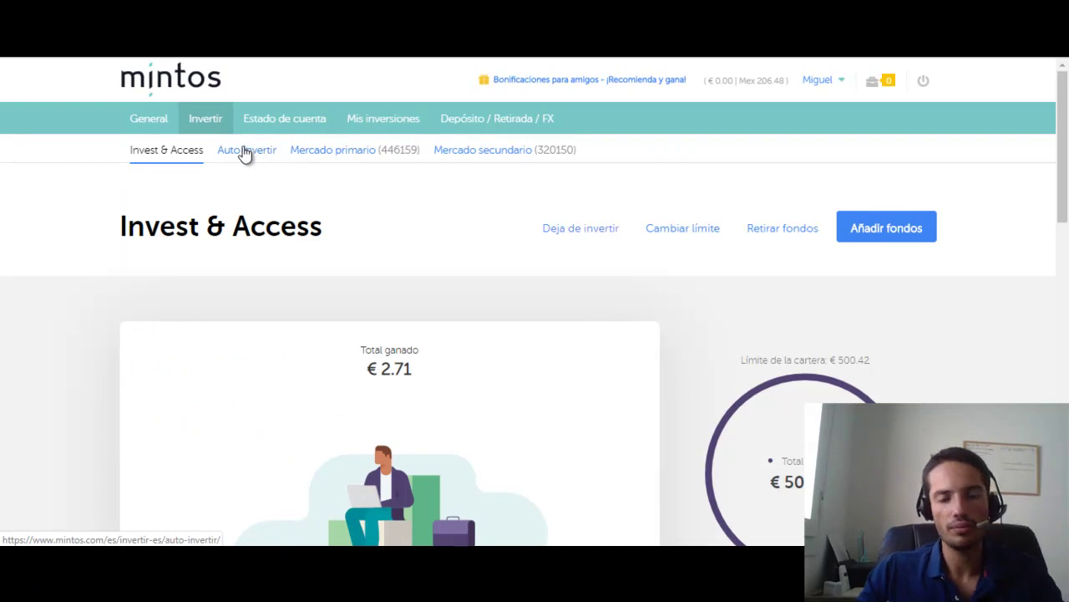
click(281, 114)
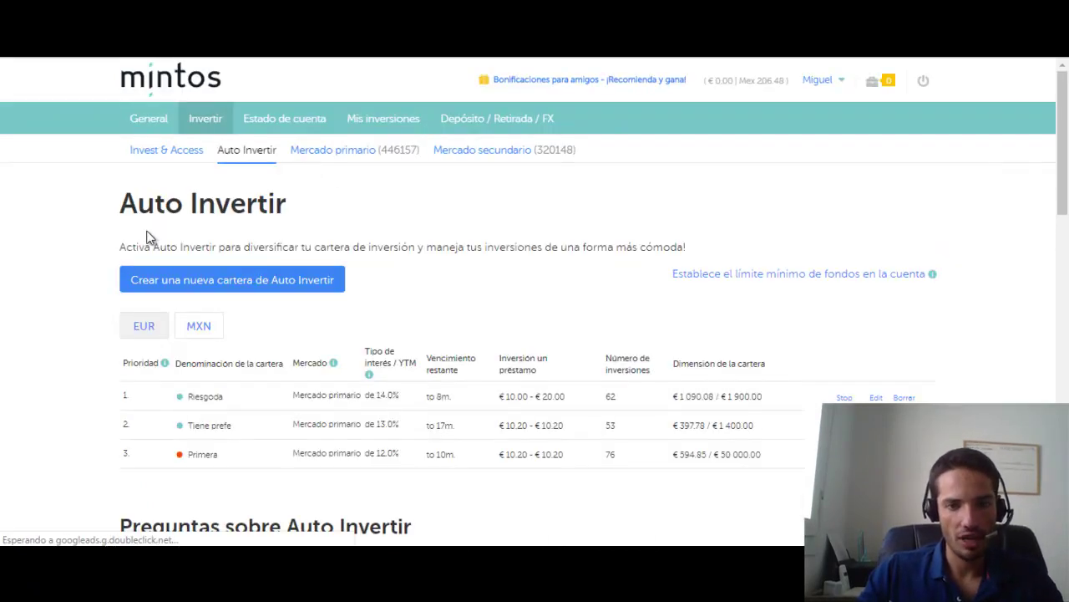
scroll(148, 239, down, 3)
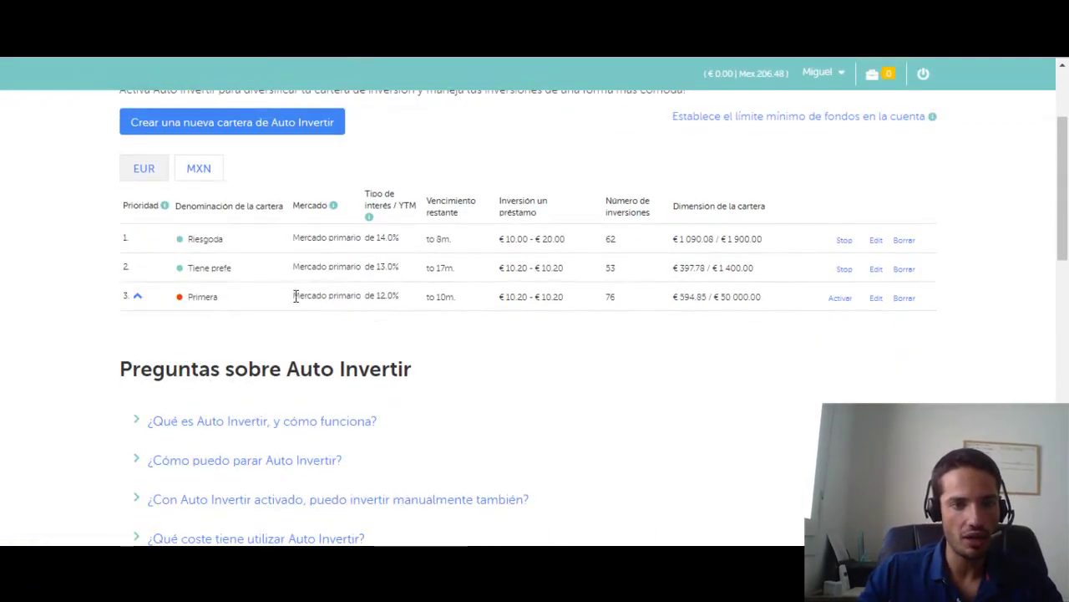
mouse_move(180, 302)
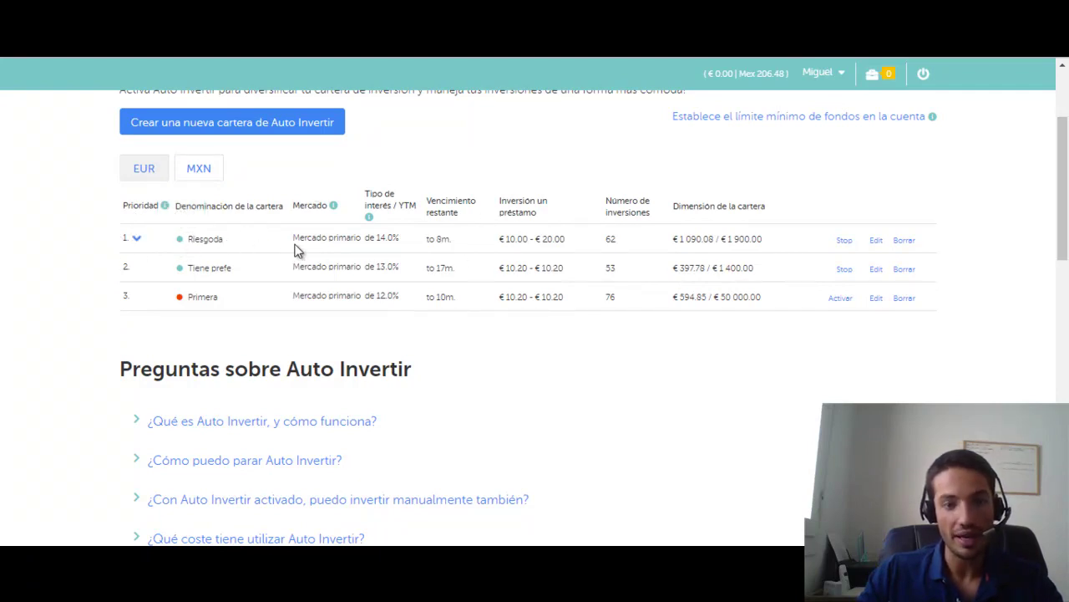
Examine the Riesgoda portfolio's interest rate, remaining maturity, investment per loan, number of investments and portfolio size.
drag(293, 244, 396, 237)
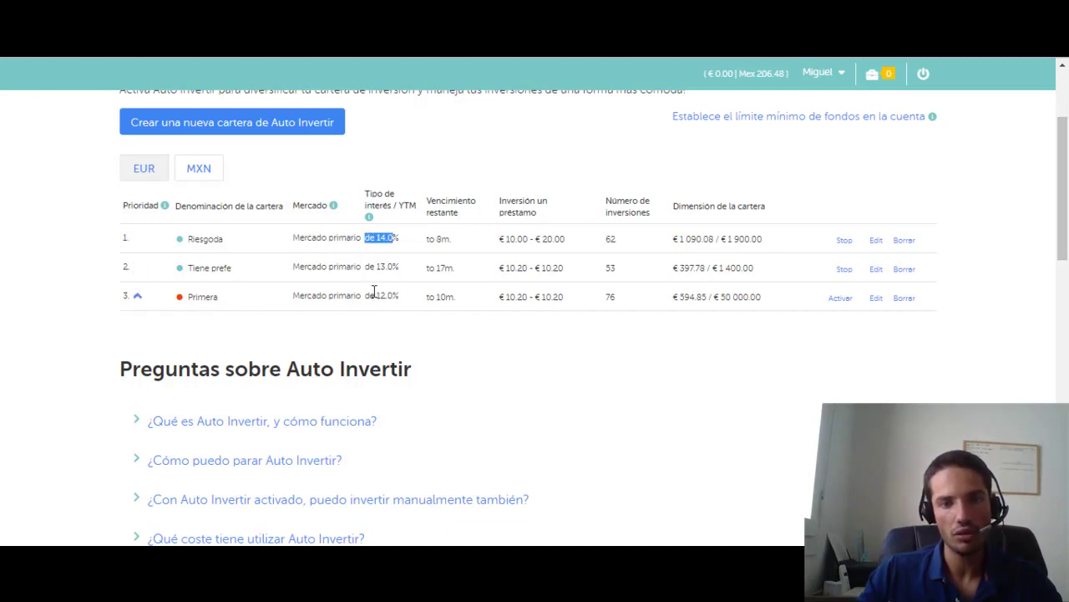
double_click(431, 238)
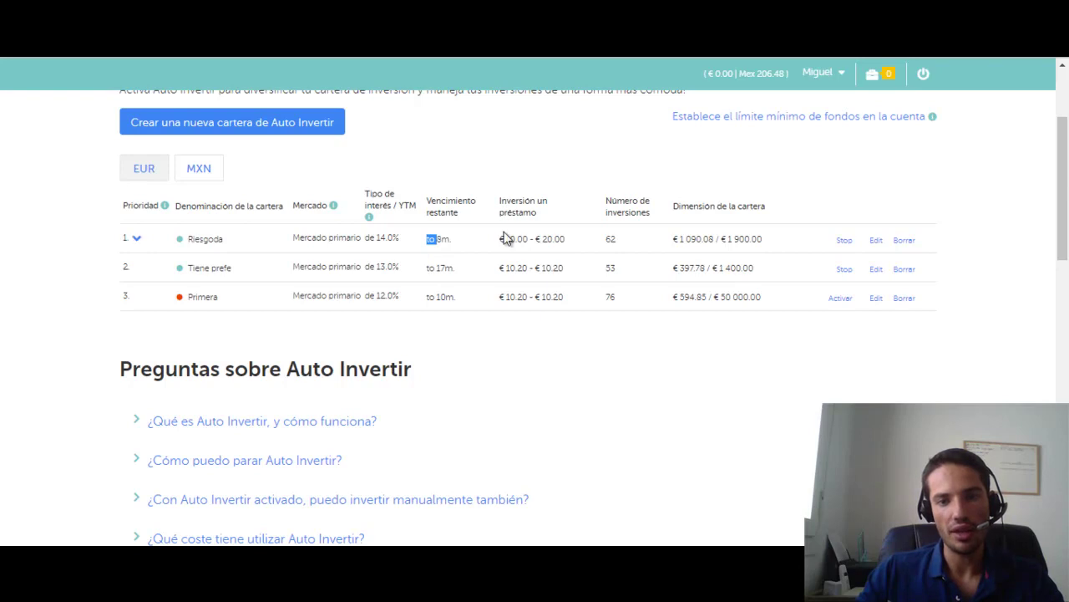
drag(506, 238, 513, 236)
double_click(551, 239)
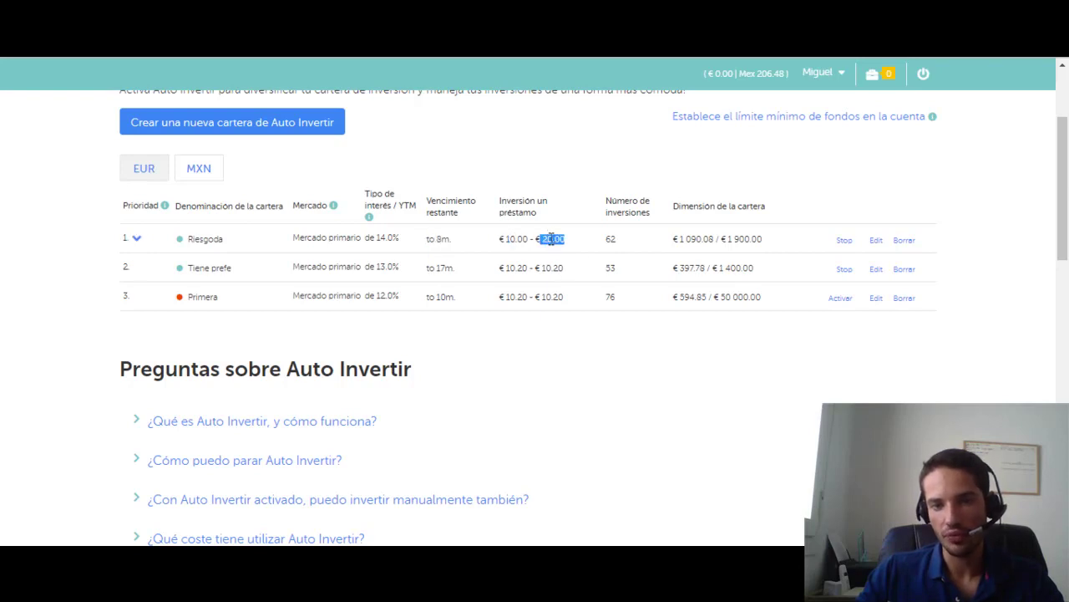
double_click(613, 240)
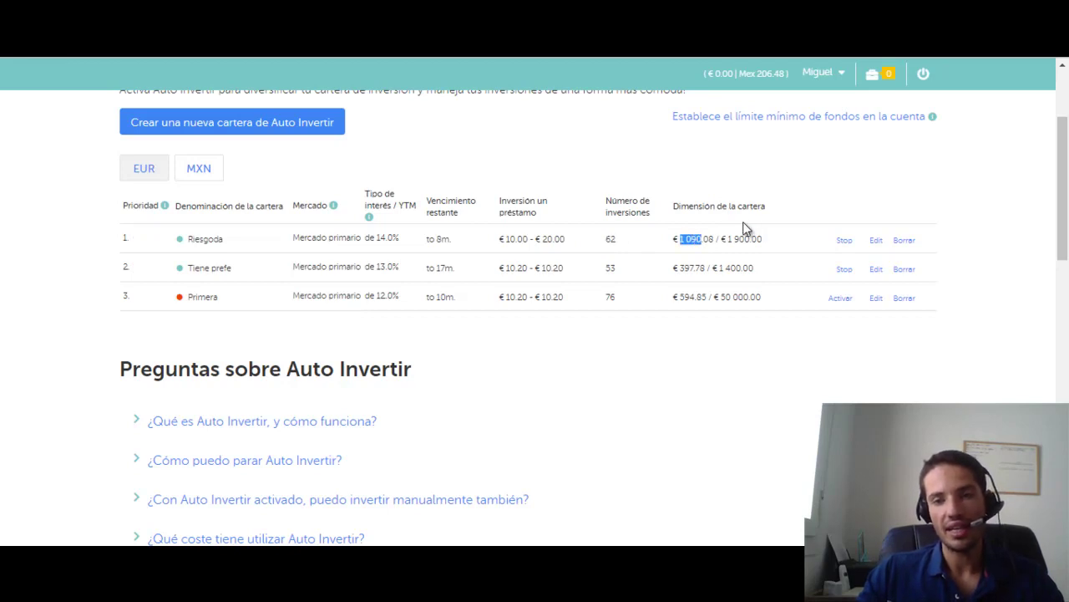
drag(729, 240, 767, 273)
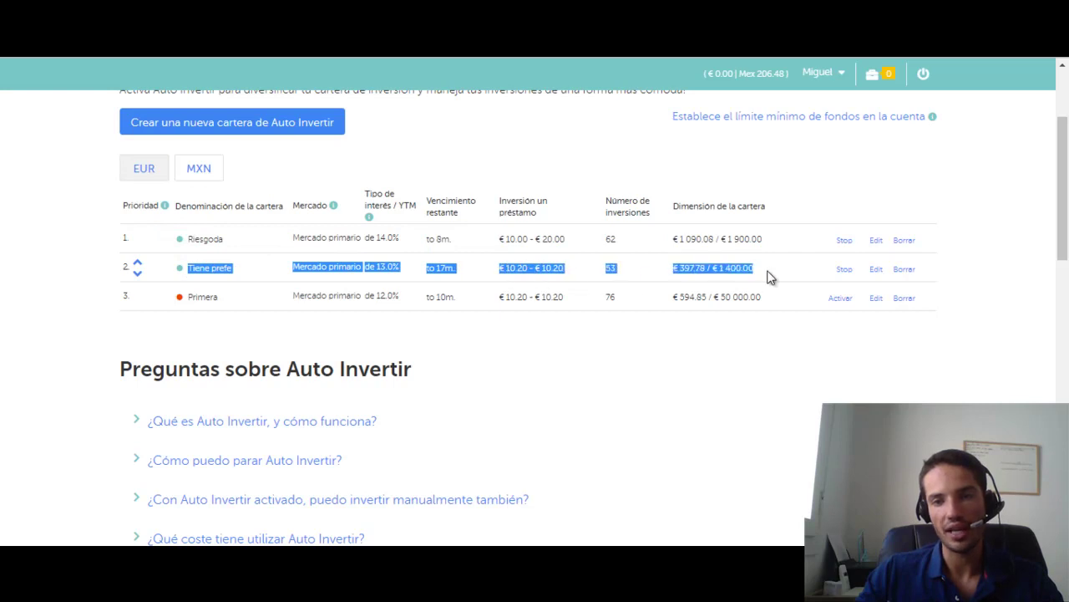
drag(729, 240, 750, 241)
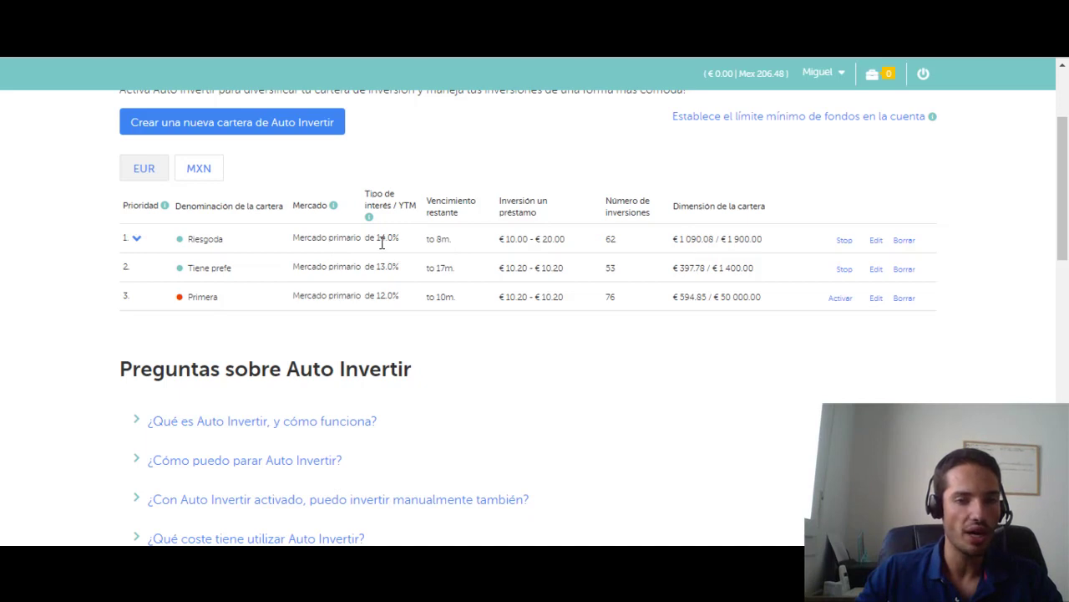
drag(377, 238, 393, 237)
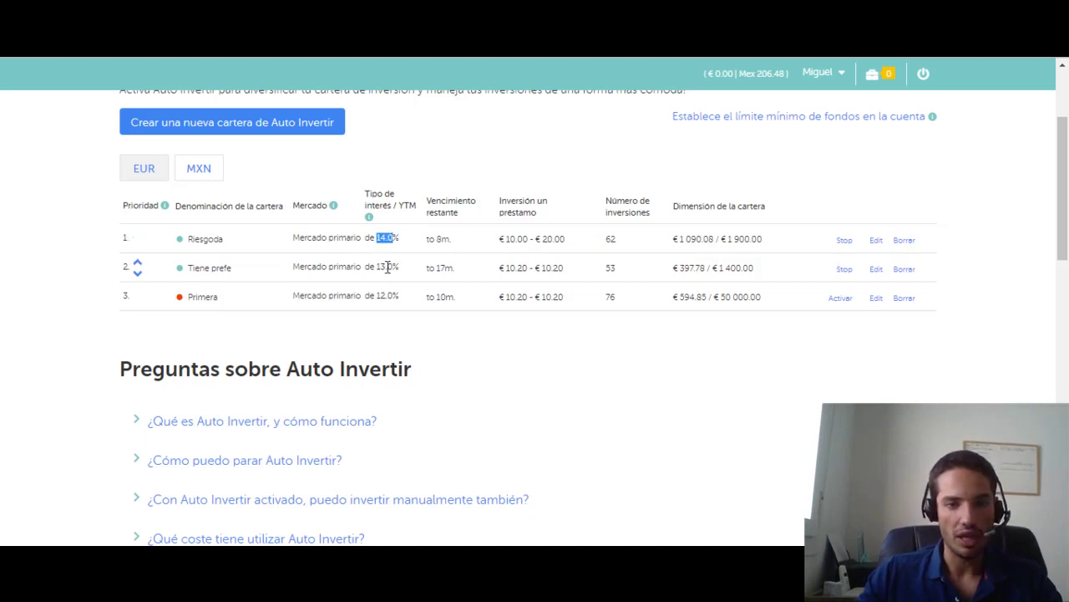
Open the Riesgoda portfolio for editing, look over its originator selection and return to the Auto Invertir overview.
click(877, 241)
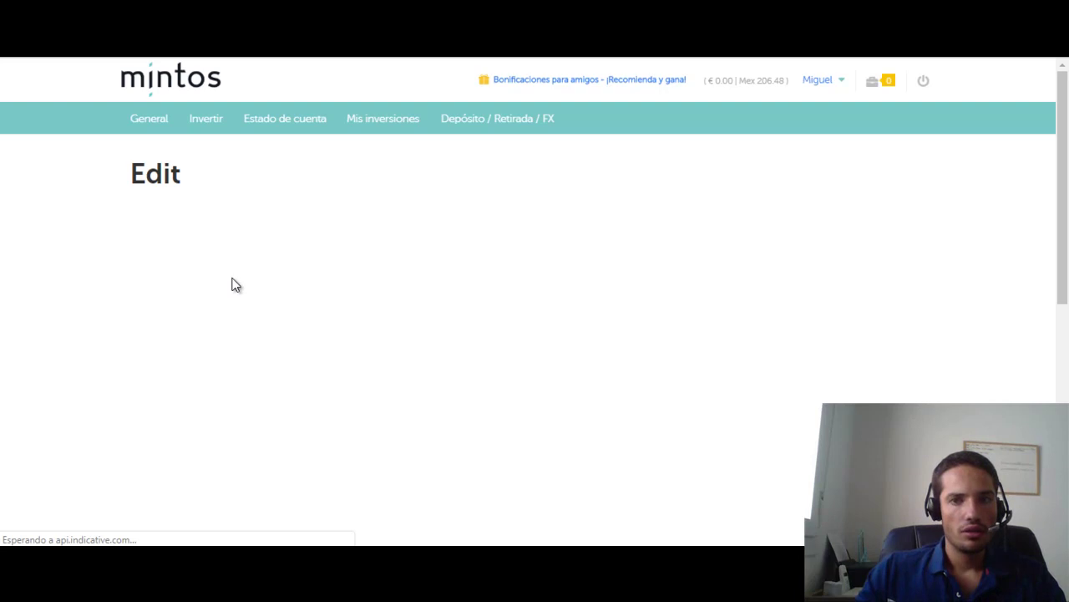
scroll(232, 285, down, 1)
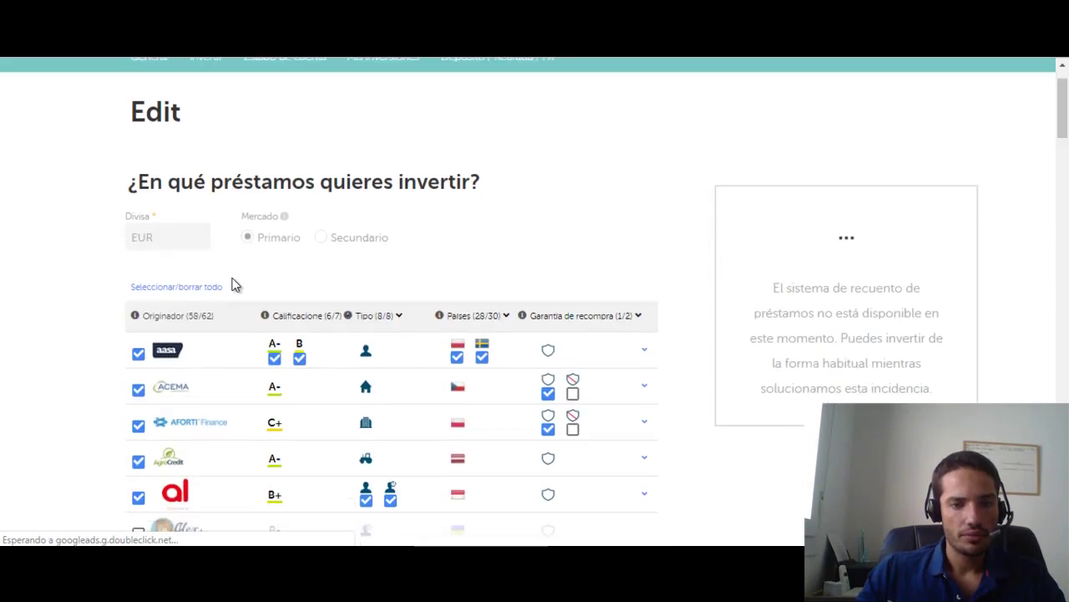
click(311, 299)
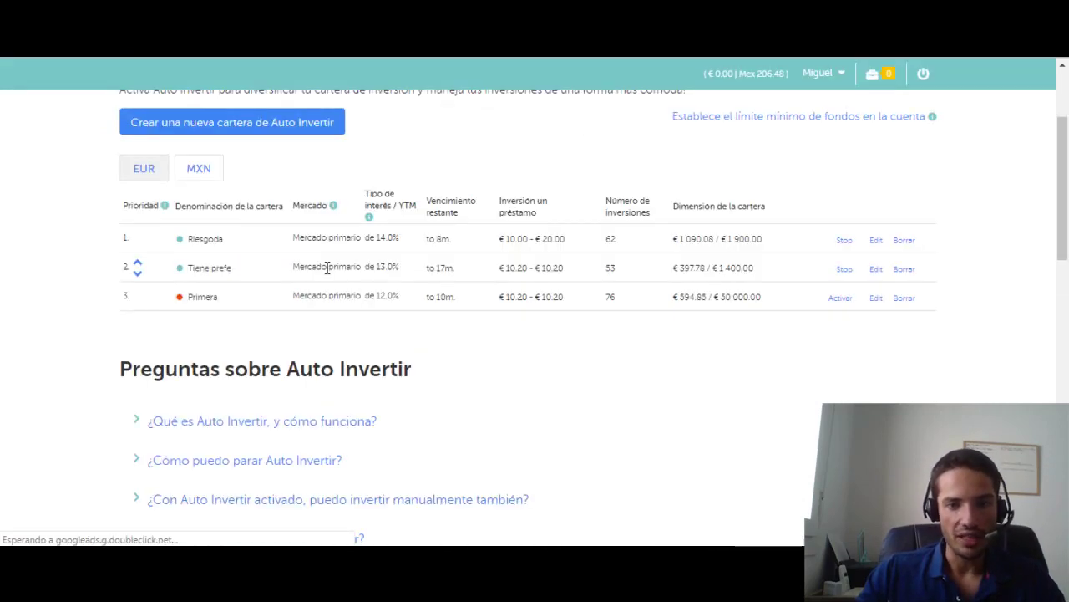
Examine the Tiene prefe portfolio's number of investments and its invested amount against the portfolio size.
double_click(718, 265)
double_click(598, 269)
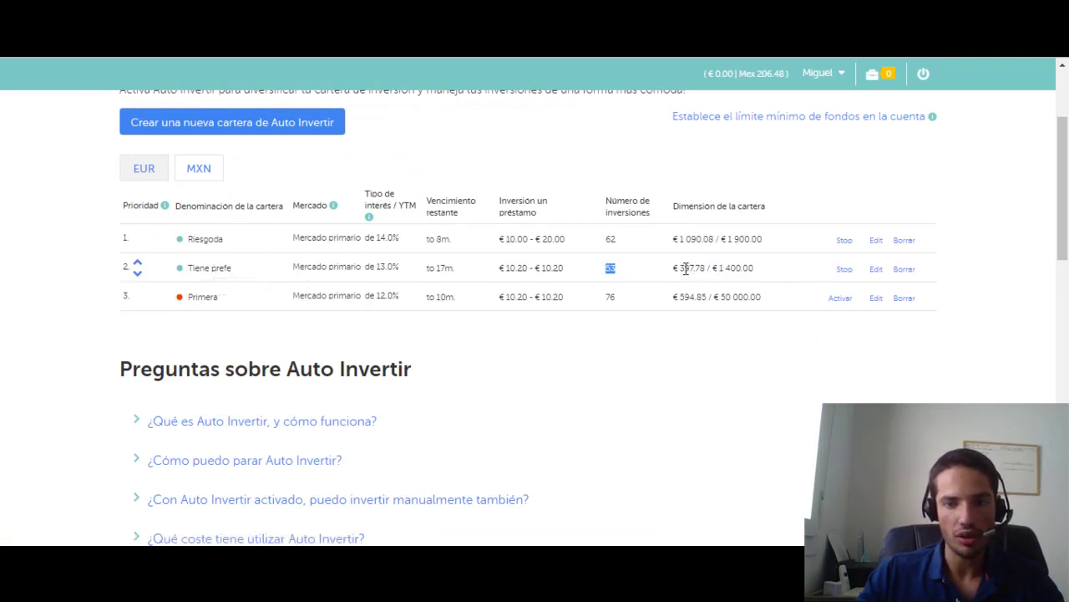
drag(685, 268, 712, 269)
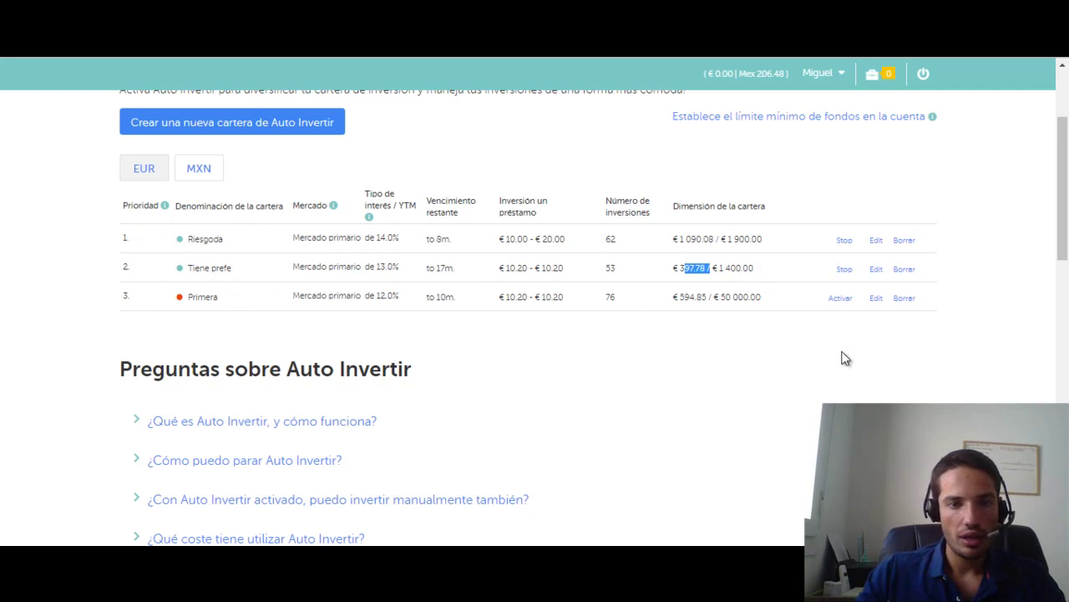
mouse_move(740, 283)
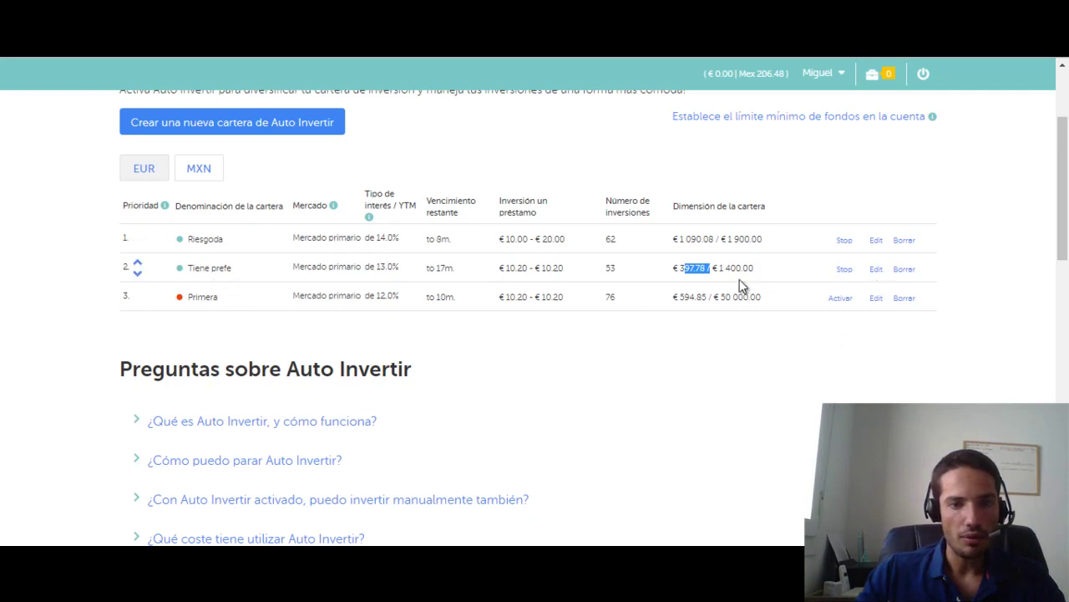
Open the Tiene prefe portfolio for editing, check which originator ratings it includes and return to the overview.
click(876, 273)
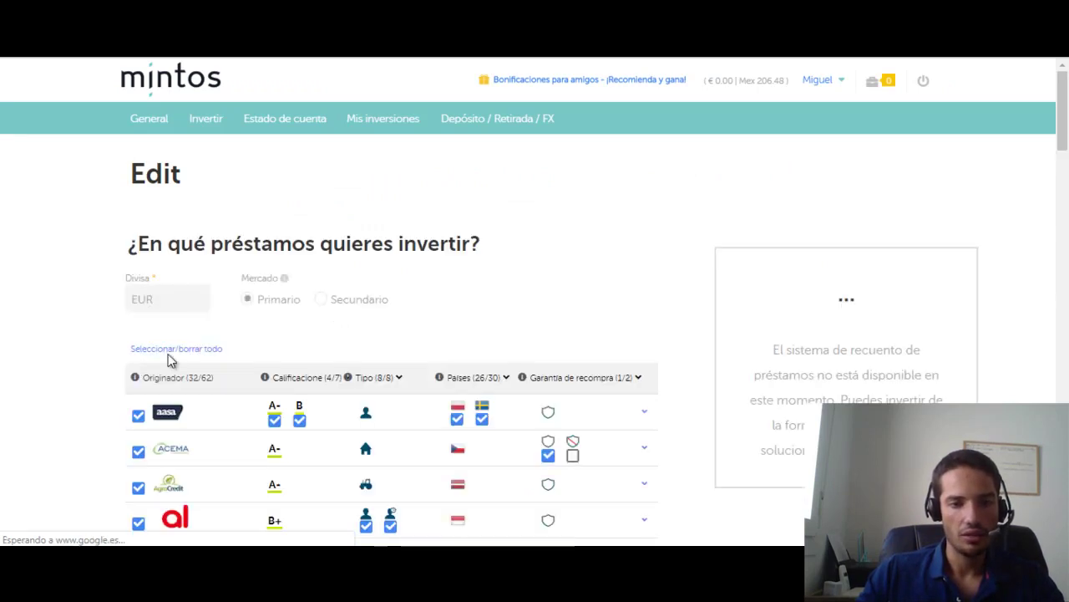
click(309, 382)
scroll(310, 380, down, 1)
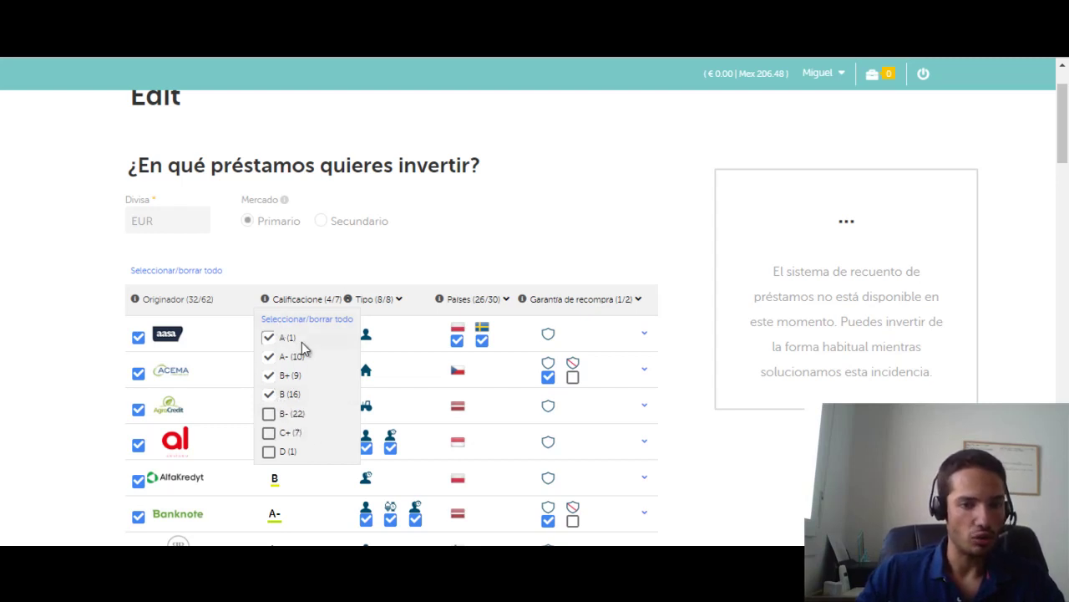
click(65, 351)
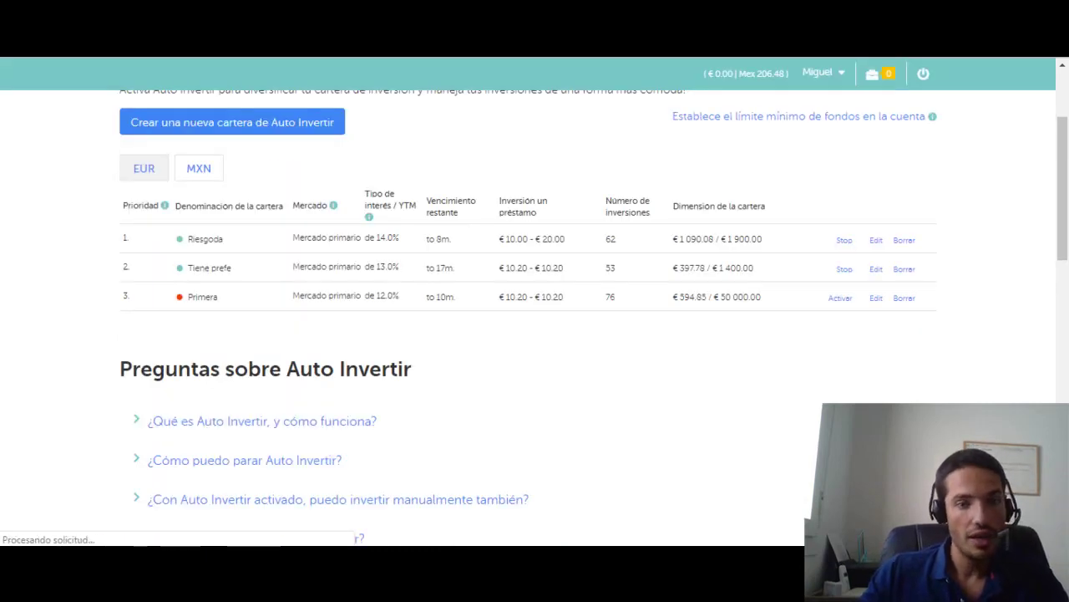
Examine the inactive Primera portfolio's status, remaining maturity and invested amount.
mouse_move(236, 301)
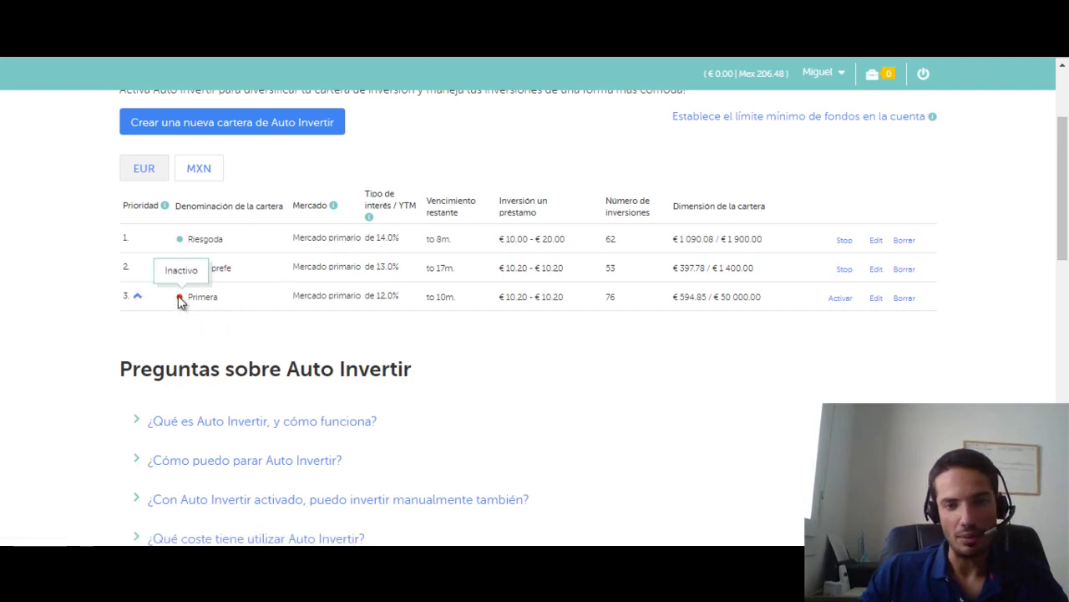
drag(358, 299, 707, 296)
click(695, 304)
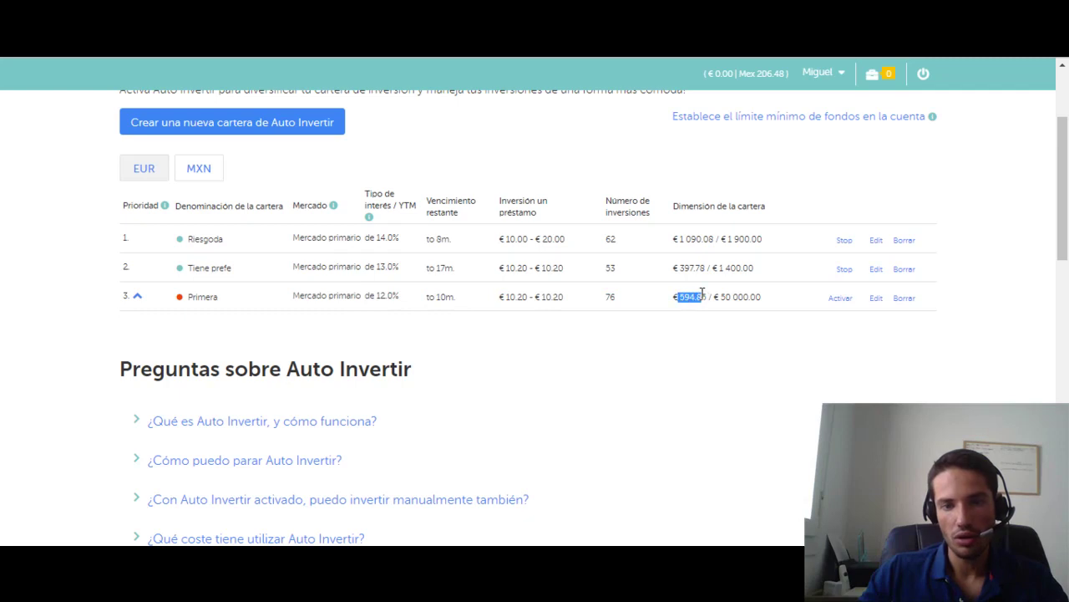
click(707, 296)
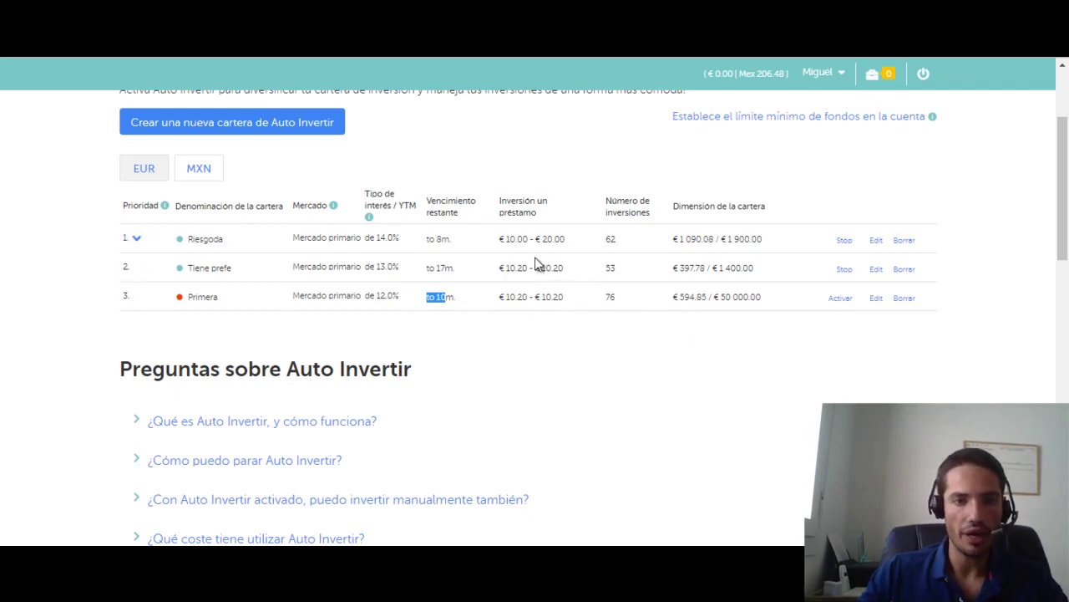
Open the account statement and review today's EUR summary and transaction entries.
scroll(537, 263, up, 2)
scroll(267, 459, down, 3)
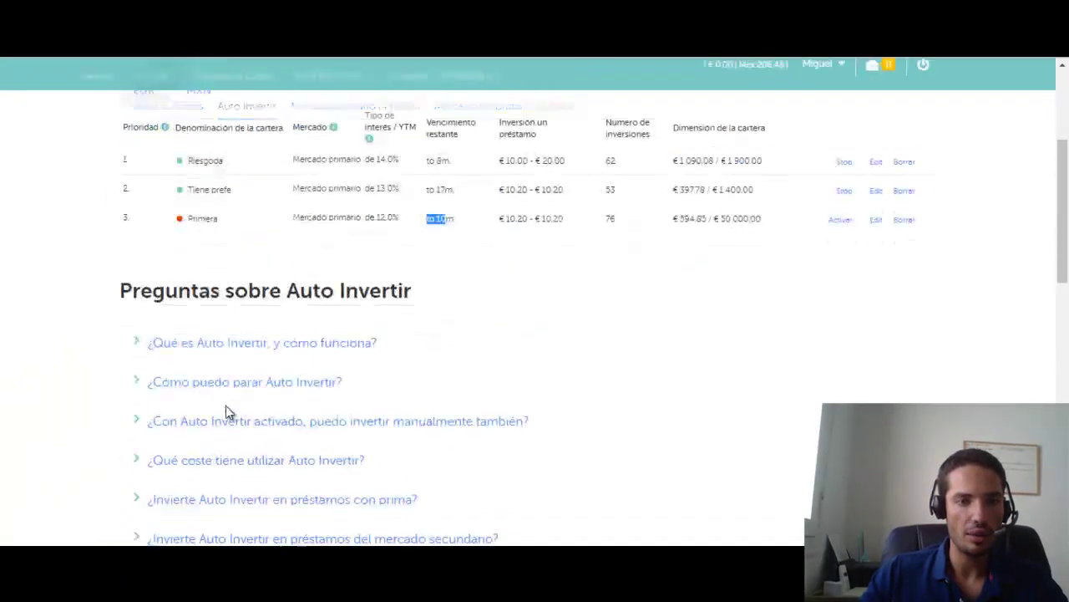
scroll(226, 410, up, 3)
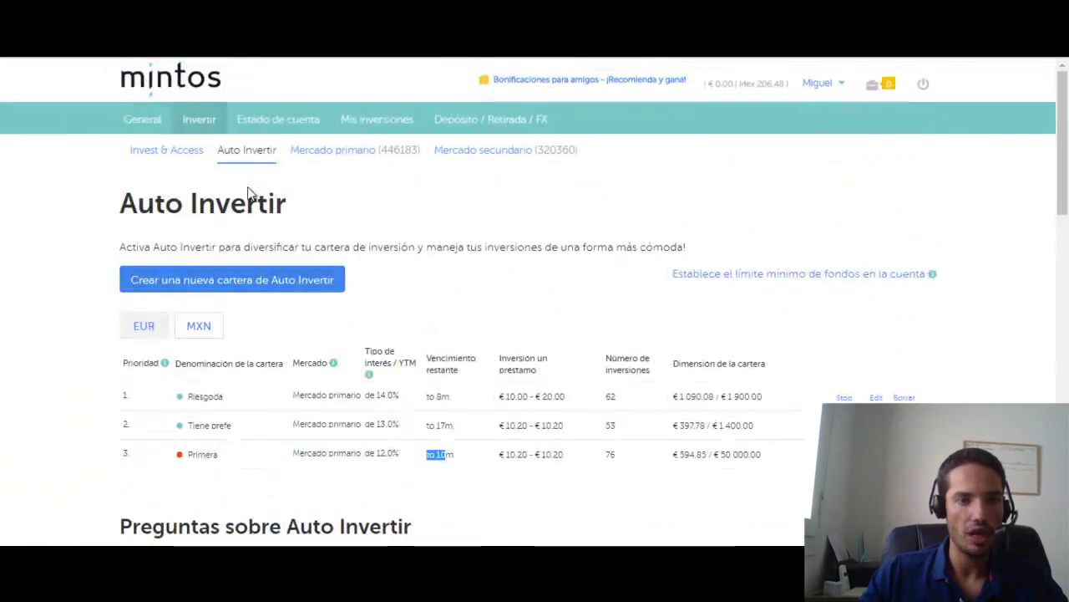
click(281, 126)
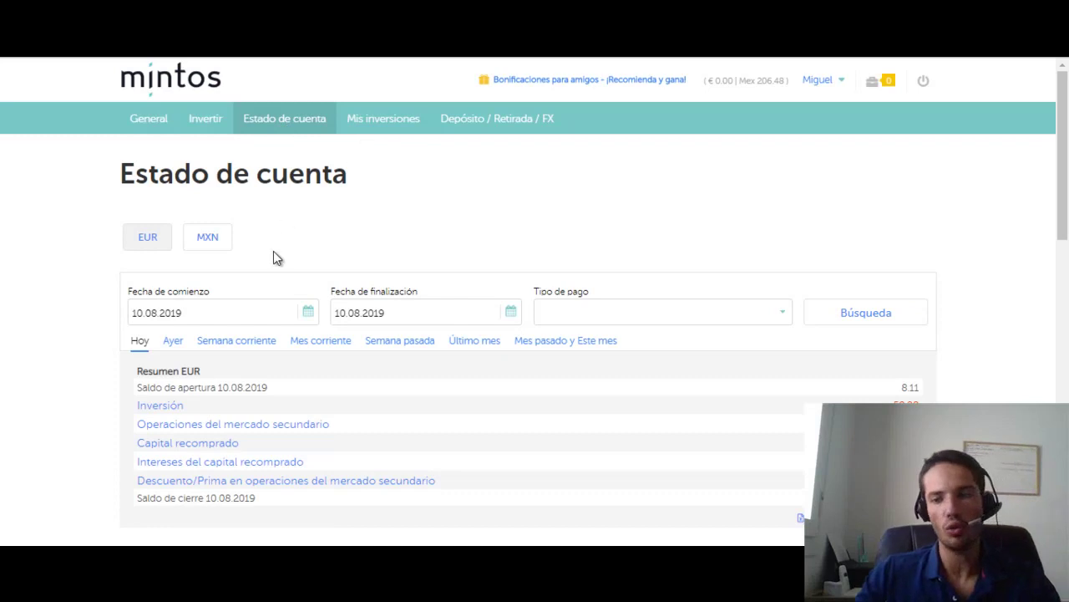
scroll(273, 298, down, 1)
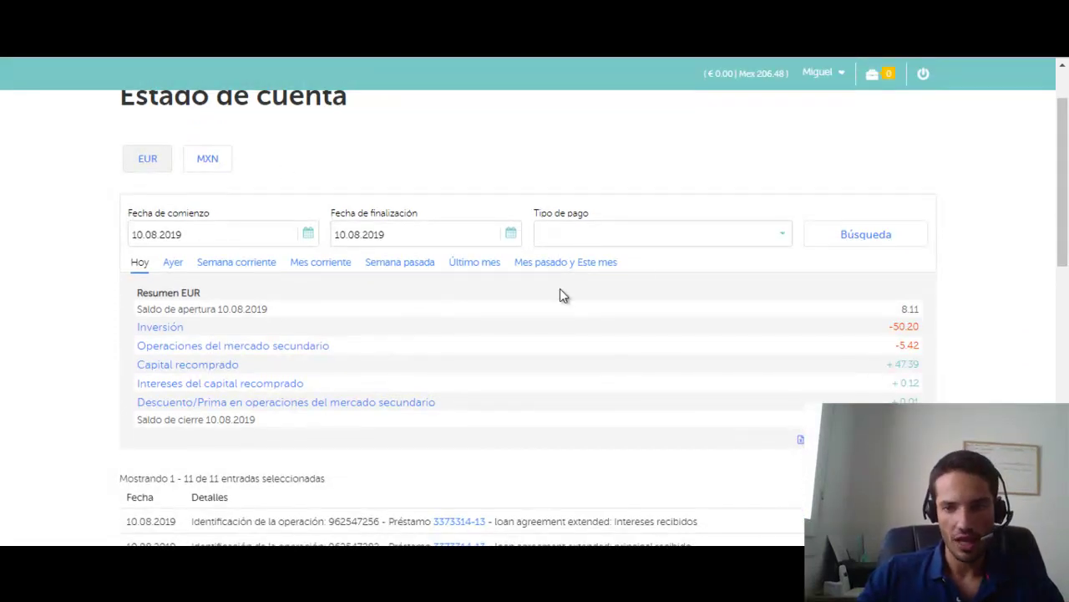
scroll(976, 278, down, 2)
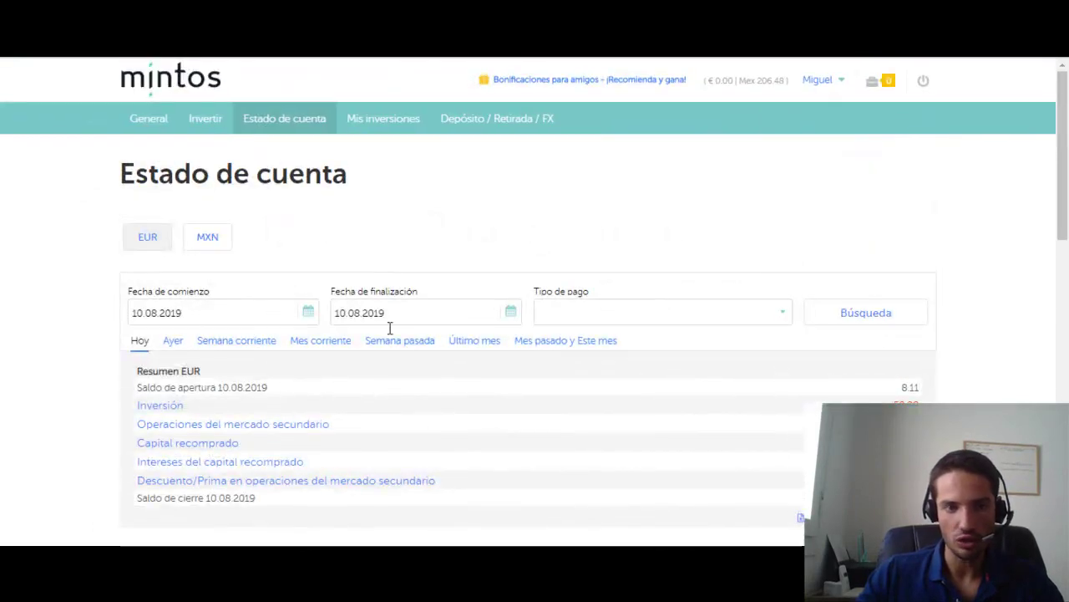
View the charts of the current investments and open the list of finished investments.
click(393, 124)
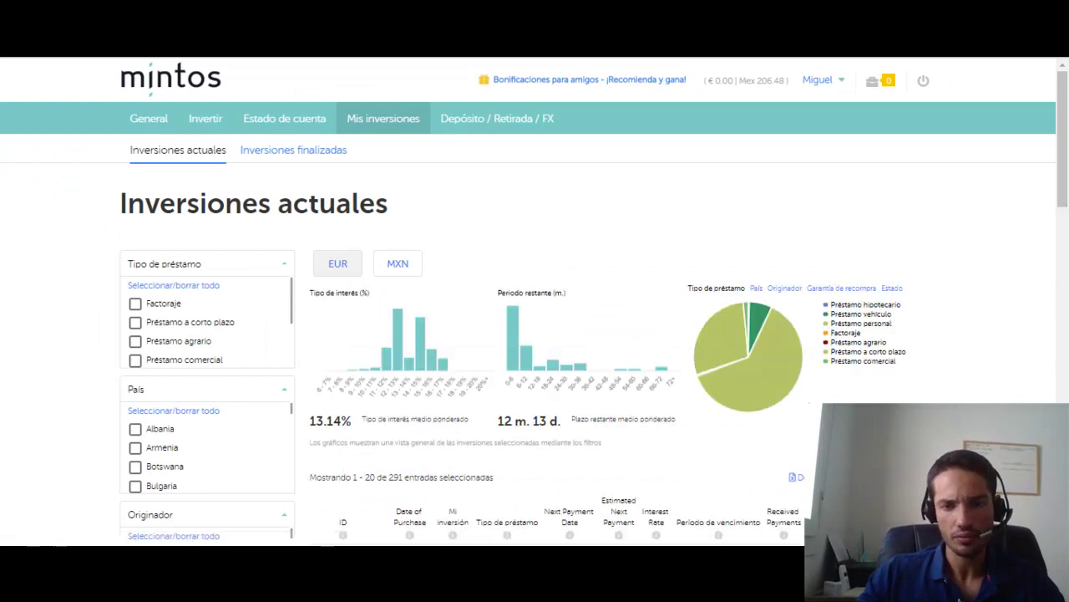
scroll(633, 303, down, 1)
scroll(518, 217, up, 1)
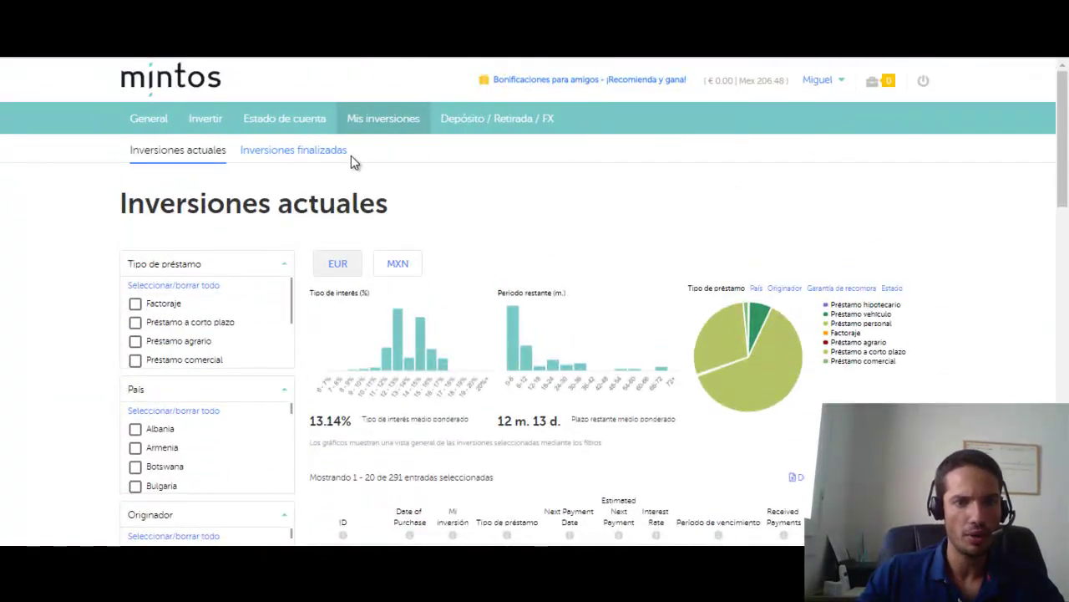
click(287, 151)
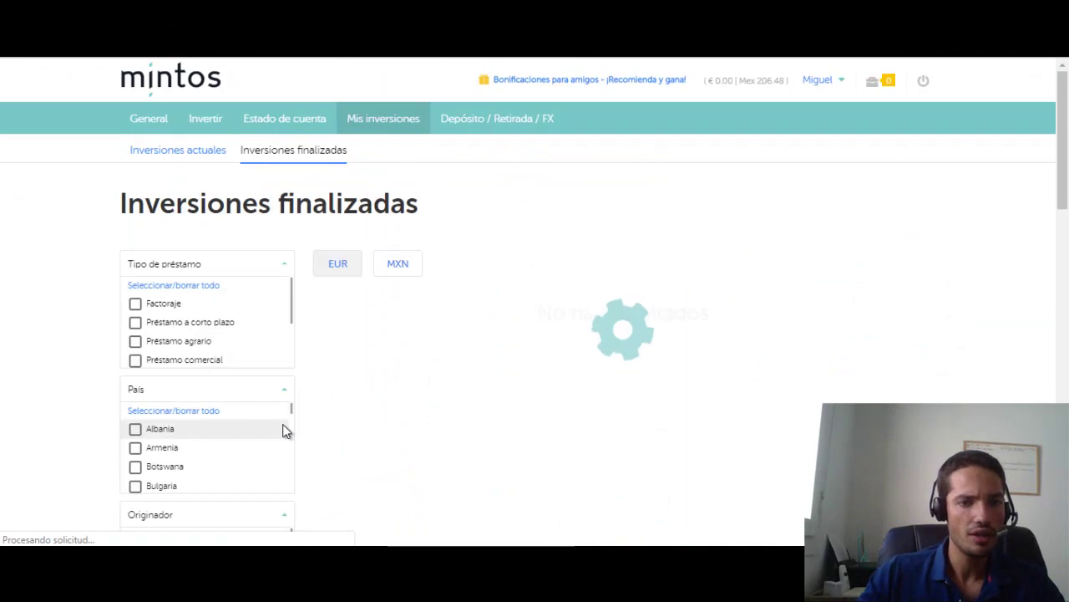
Look through the EUR list of finished investments down to its totals.
scroll(666, 379, down, 6)
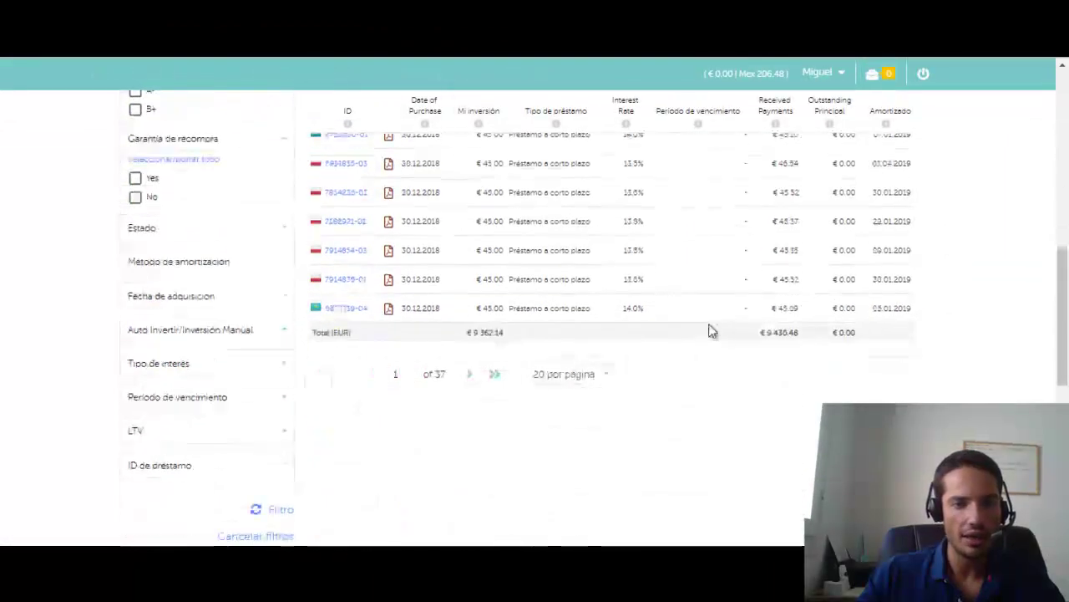
scroll(711, 326, up, 7)
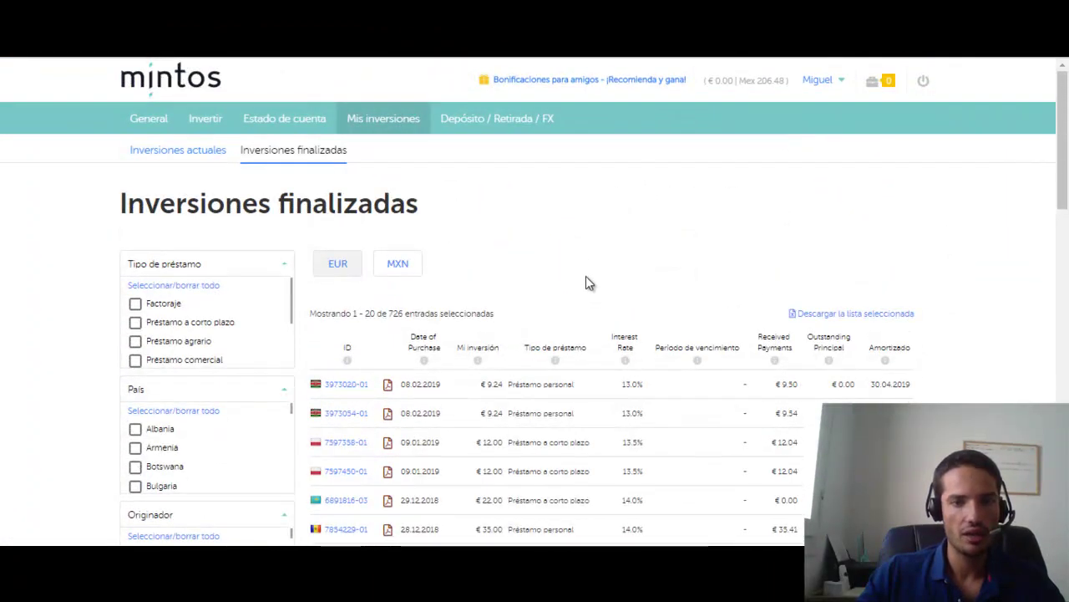
Open the deposit page, choose EUR as the deposit currency and review the available payment methods.
click(461, 122)
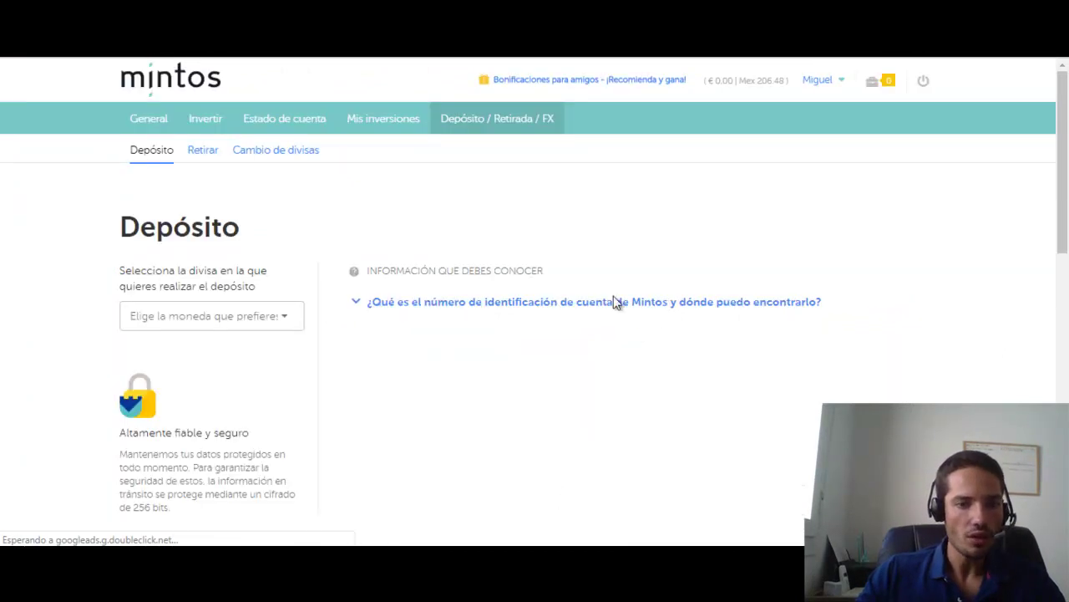
click(270, 311)
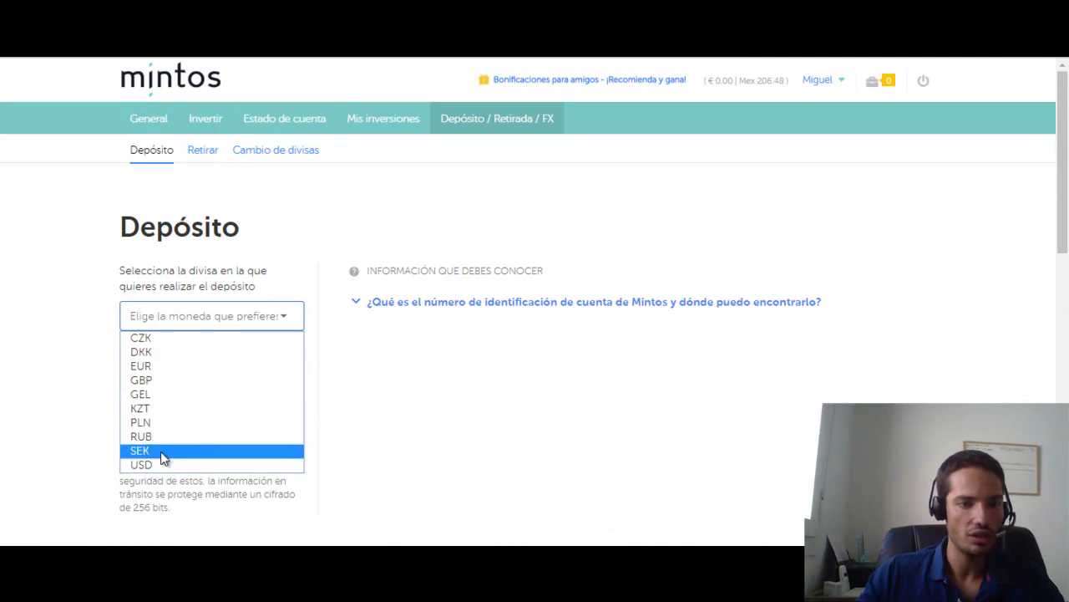
click(159, 366)
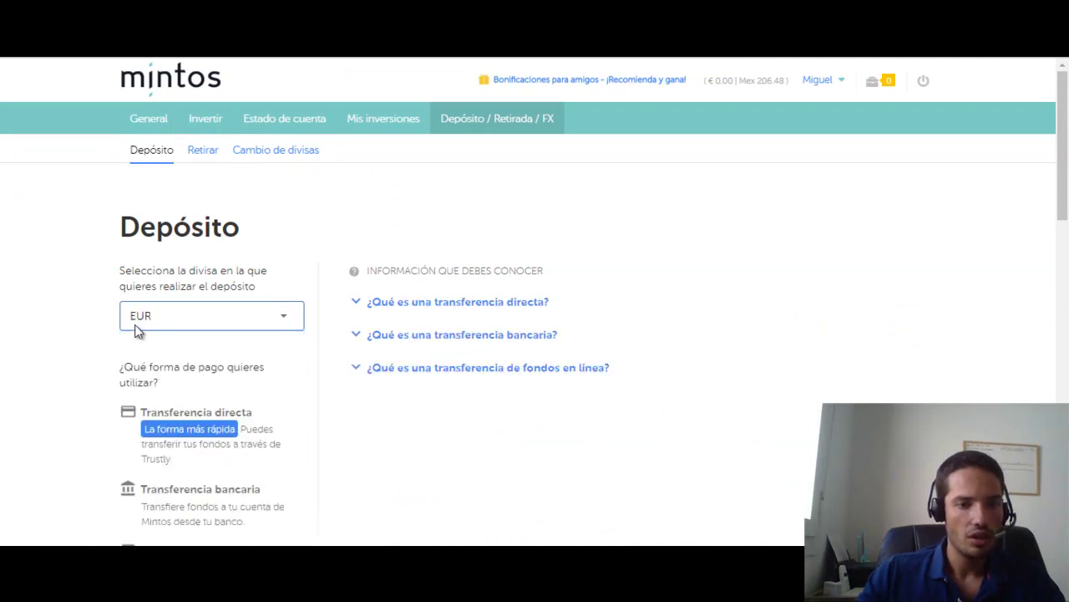
scroll(433, 470, down, 3)
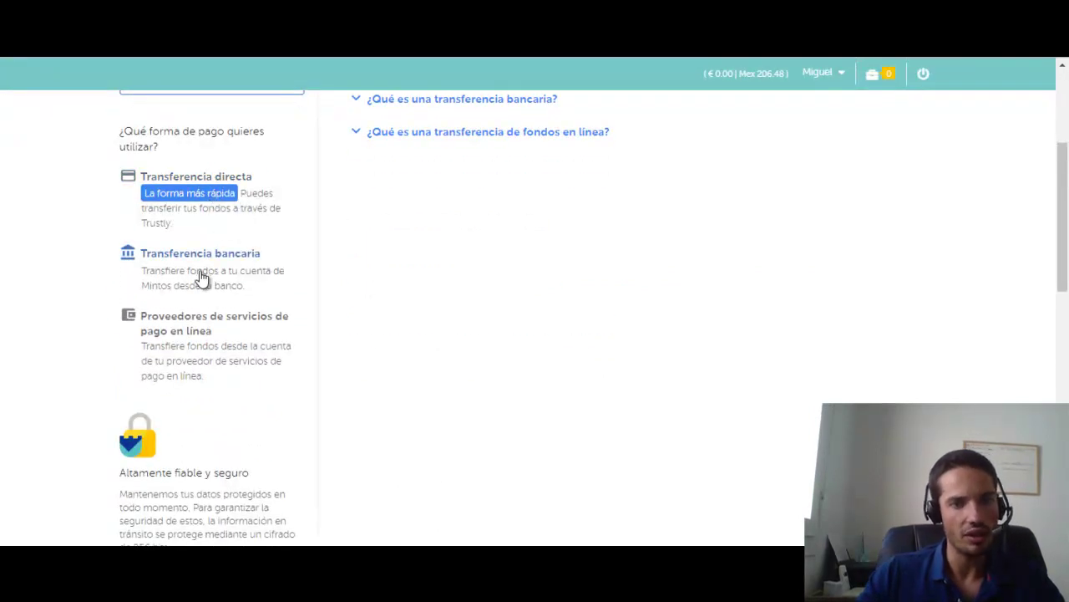
scroll(162, 270, up, 3)
scroll(179, 432, down, 3)
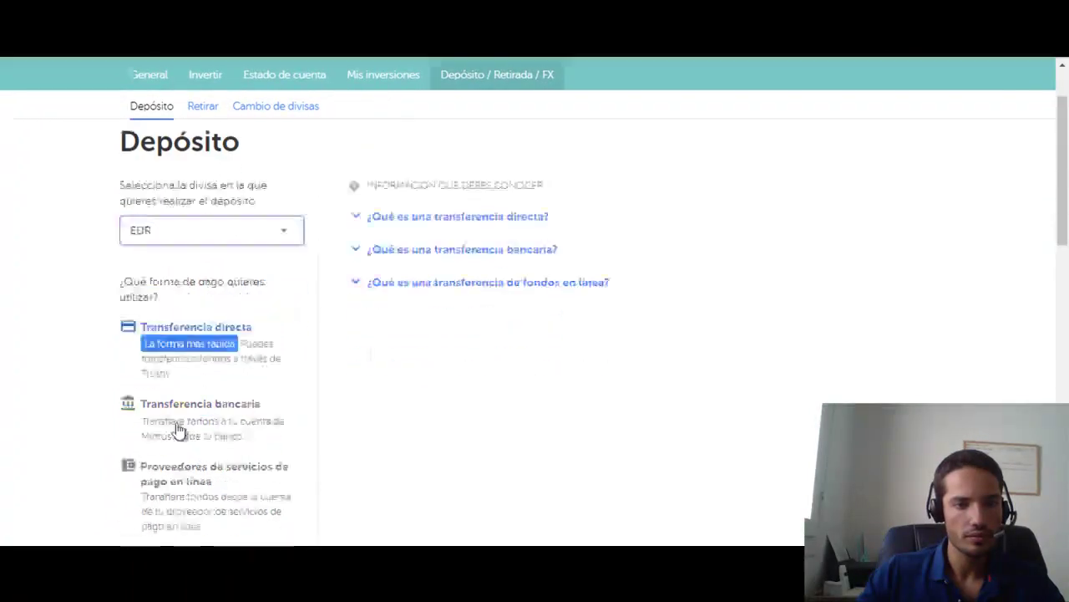
Select bank transfer as the payment method and review the transfer details for LHV and Deutsche Handelsbank.
click(244, 260)
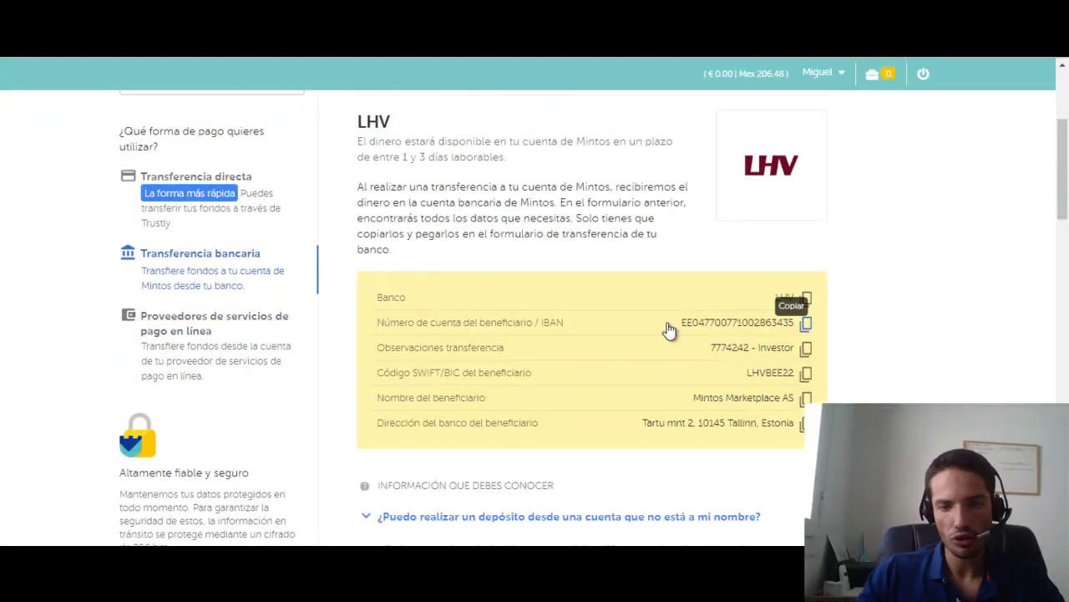
scroll(763, 306, down, 3)
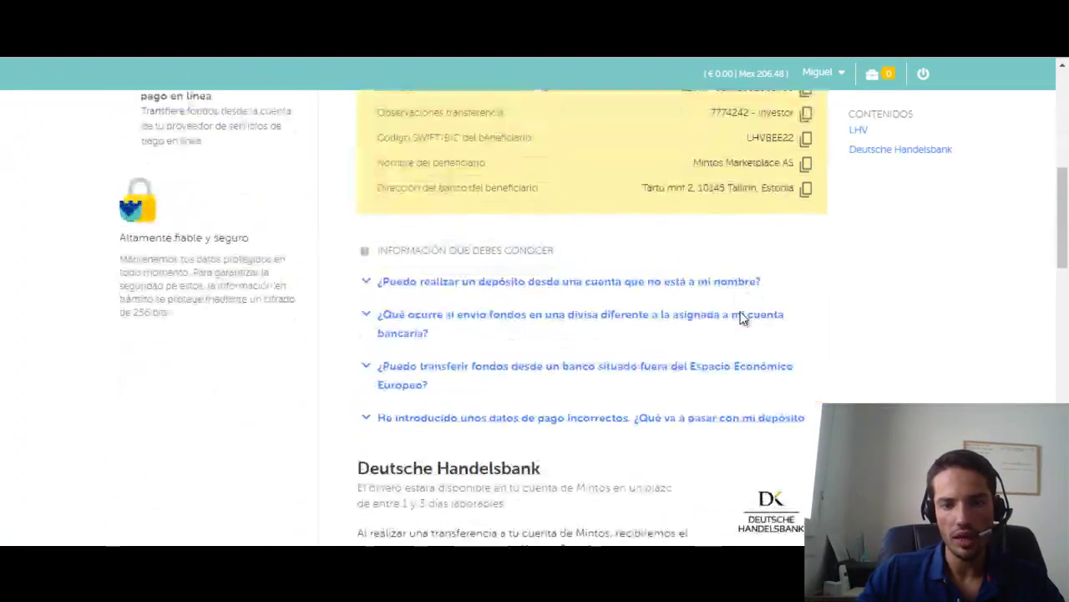
scroll(882, 379, up, 4)
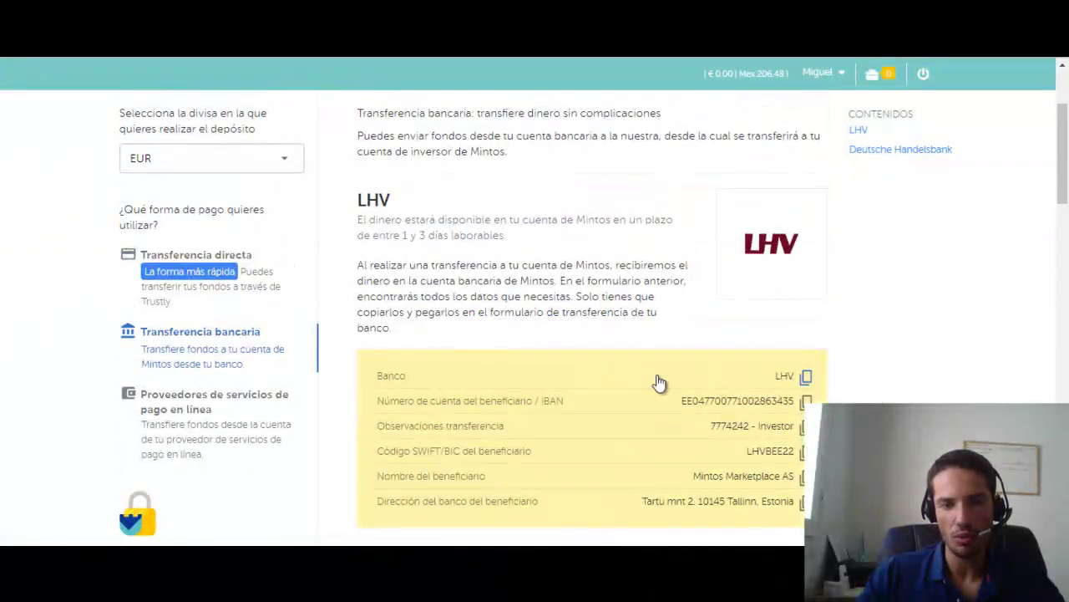
scroll(661, 382, up, 2)
scroll(426, 362, down, 10)
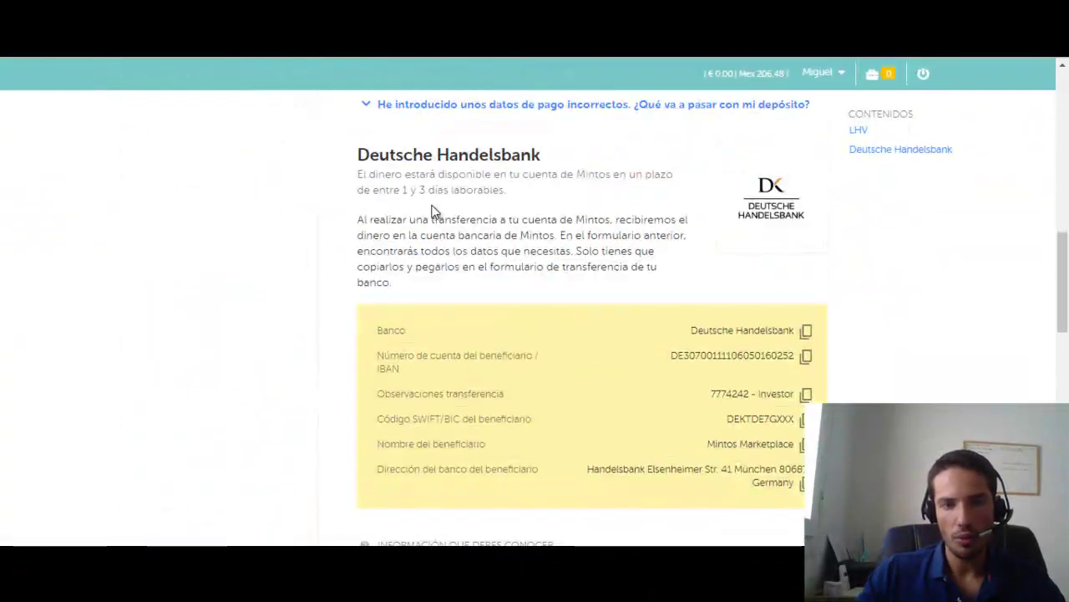
scroll(584, 169, down, 3)
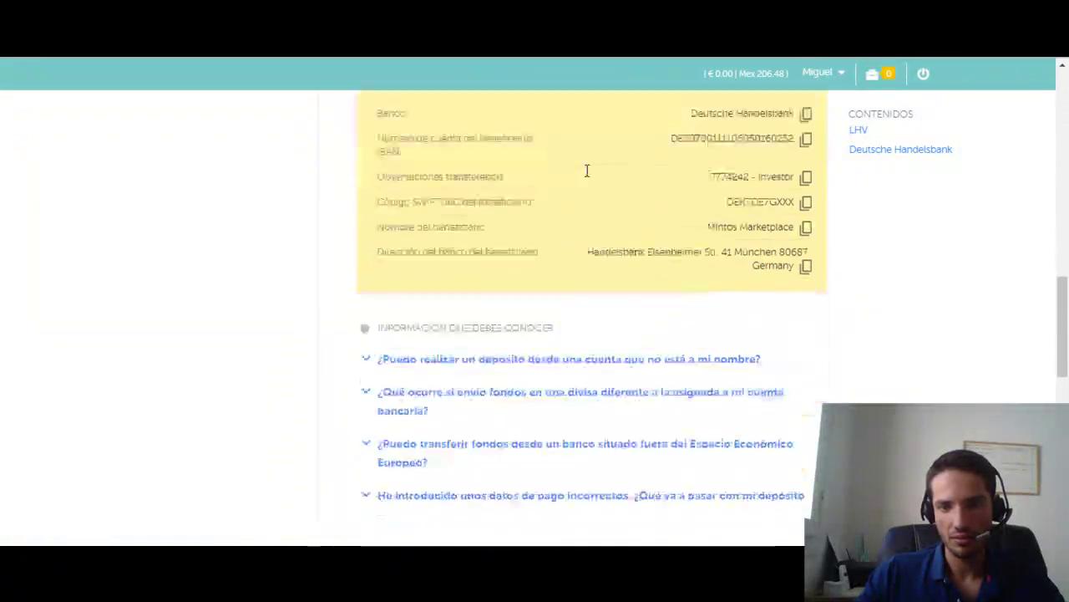
scroll(573, 220, up, 4)
scroll(480, 341, up, 8)
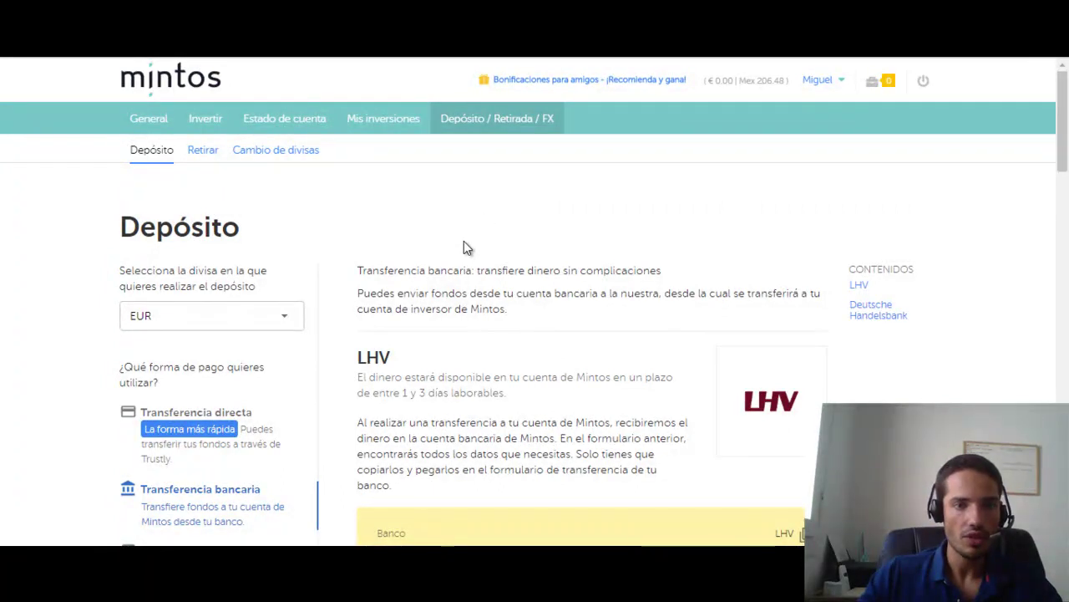
Open the withdrawal page, check the withdrawal amount and bank account fields, and return to the general account overview.
click(194, 156)
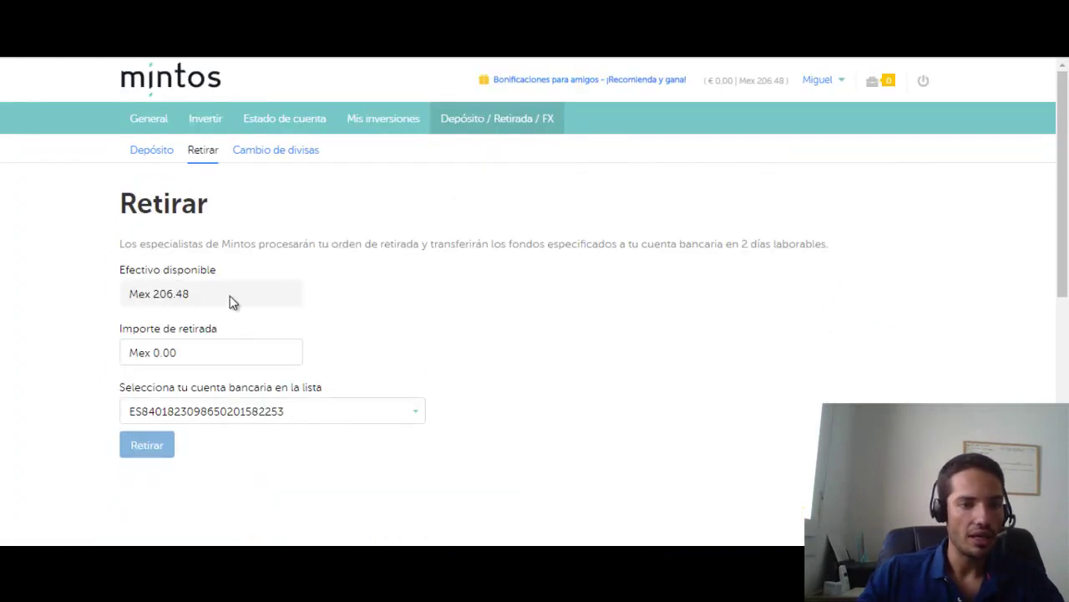
click(231, 351)
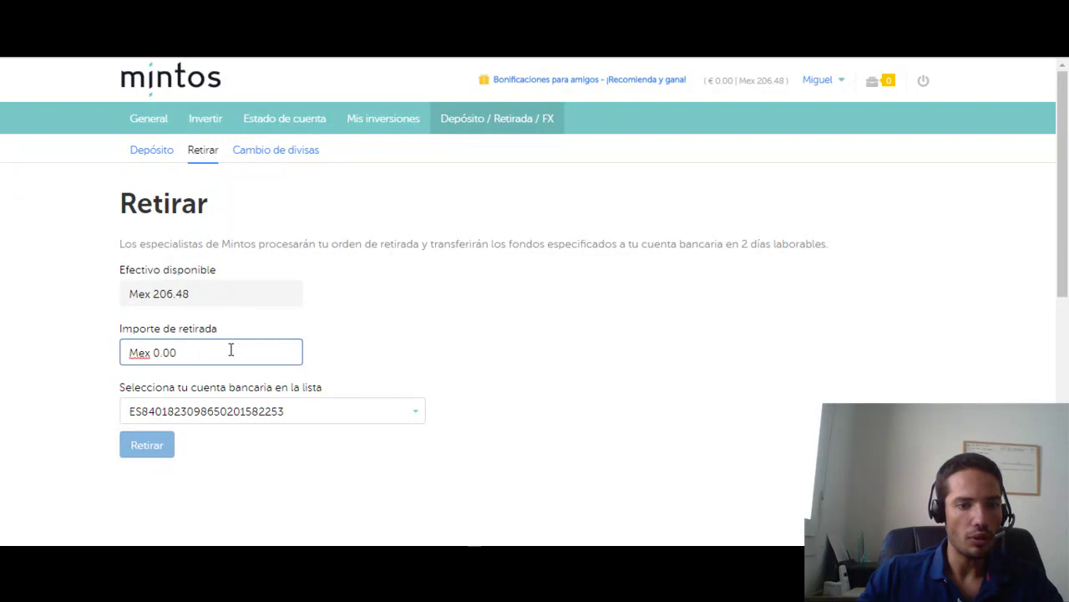
click(376, 422)
click(376, 425)
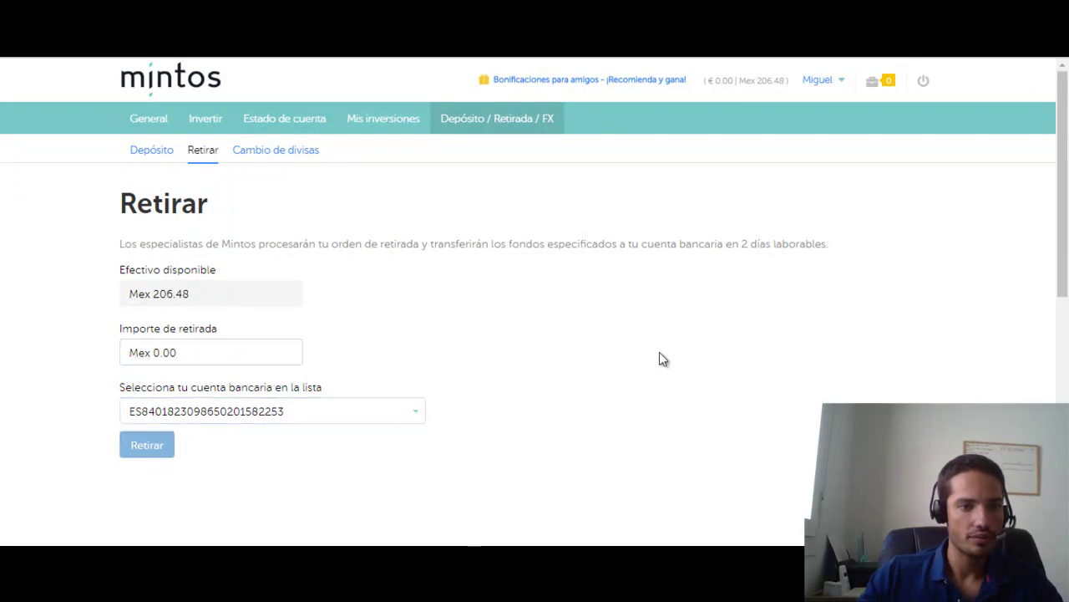
click(159, 125)
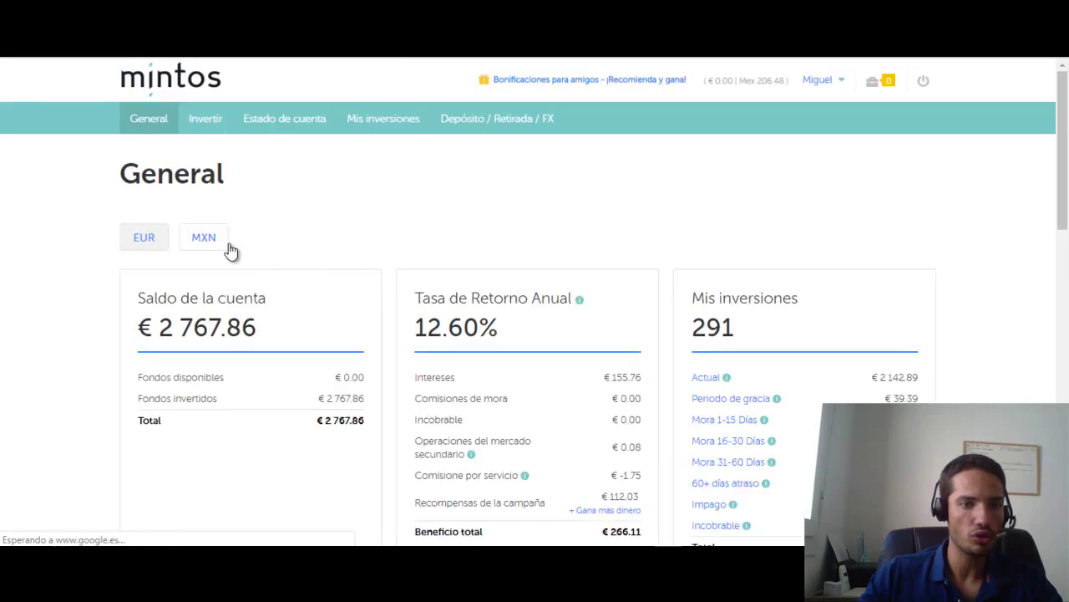
Open the currency exchange page and set the conversion to sell MXN and buy EUR.
click(521, 109)
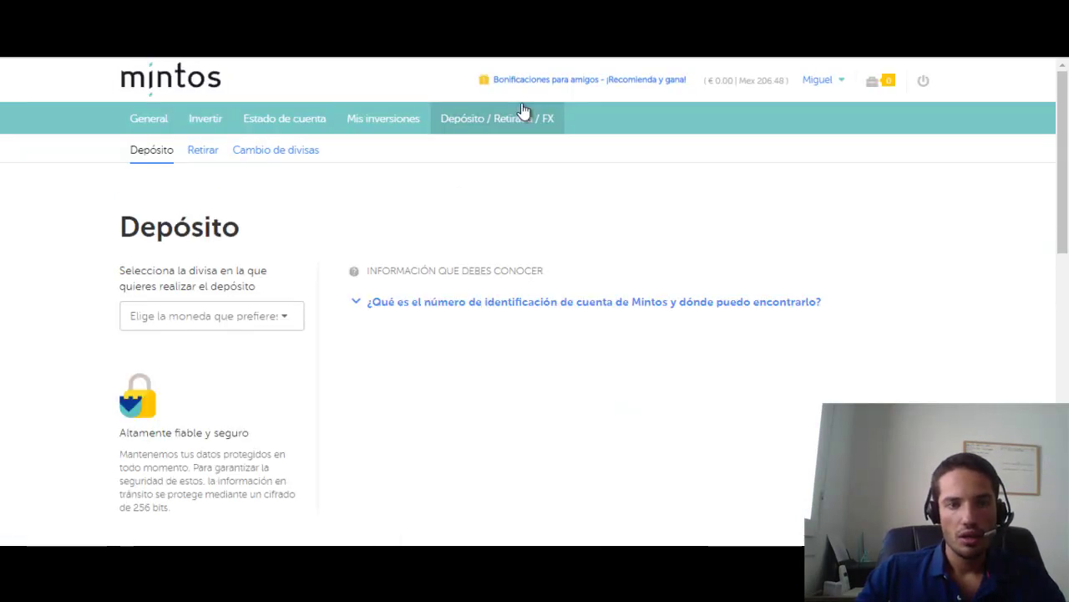
click(257, 156)
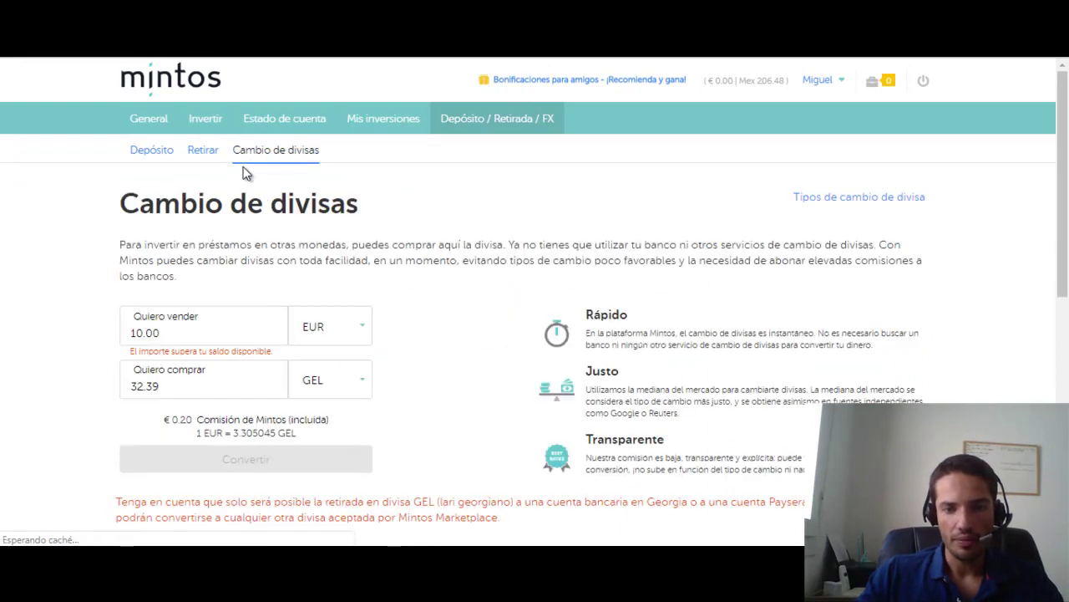
click(361, 333)
click(361, 332)
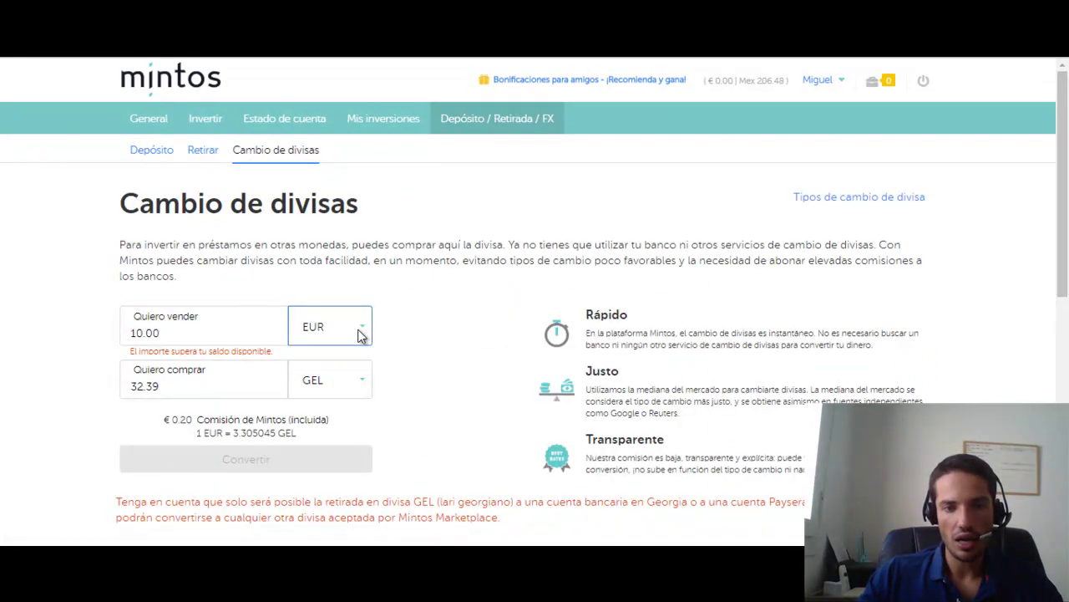
click(348, 384)
click(349, 323)
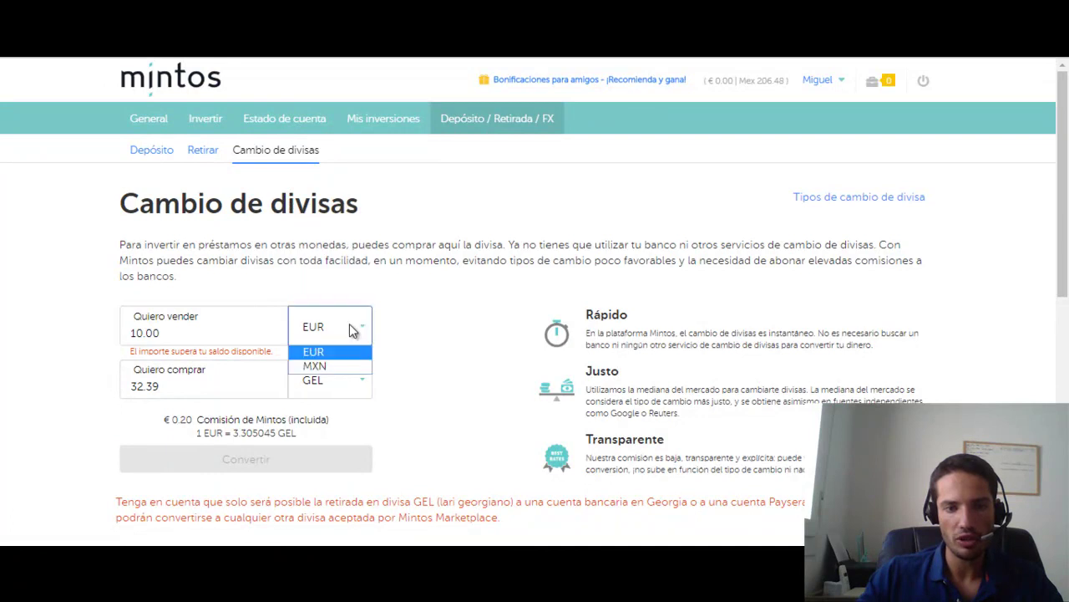
click(310, 363)
click(338, 385)
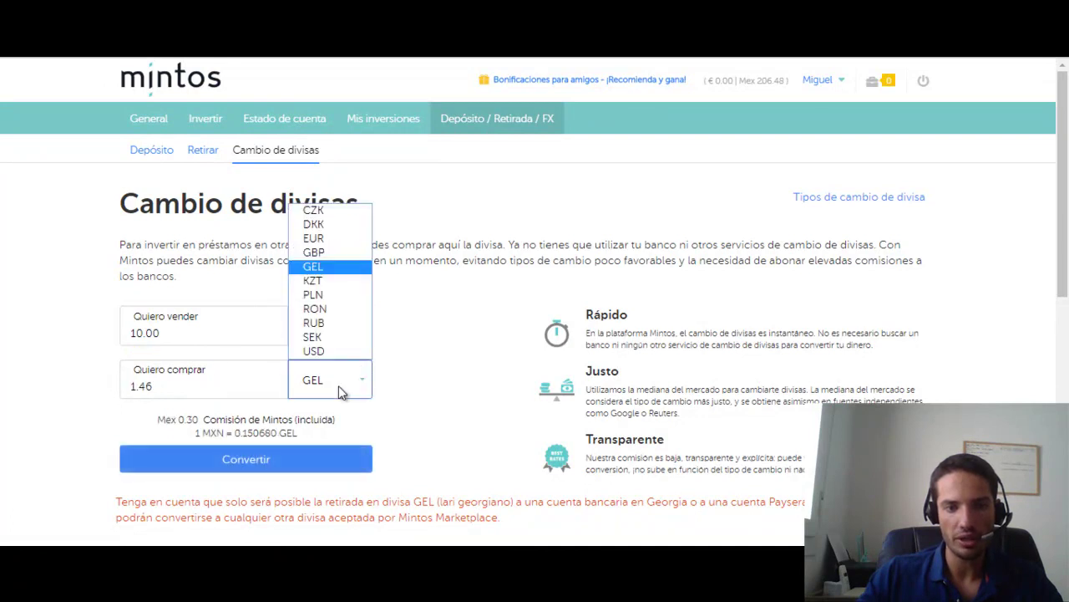
click(313, 238)
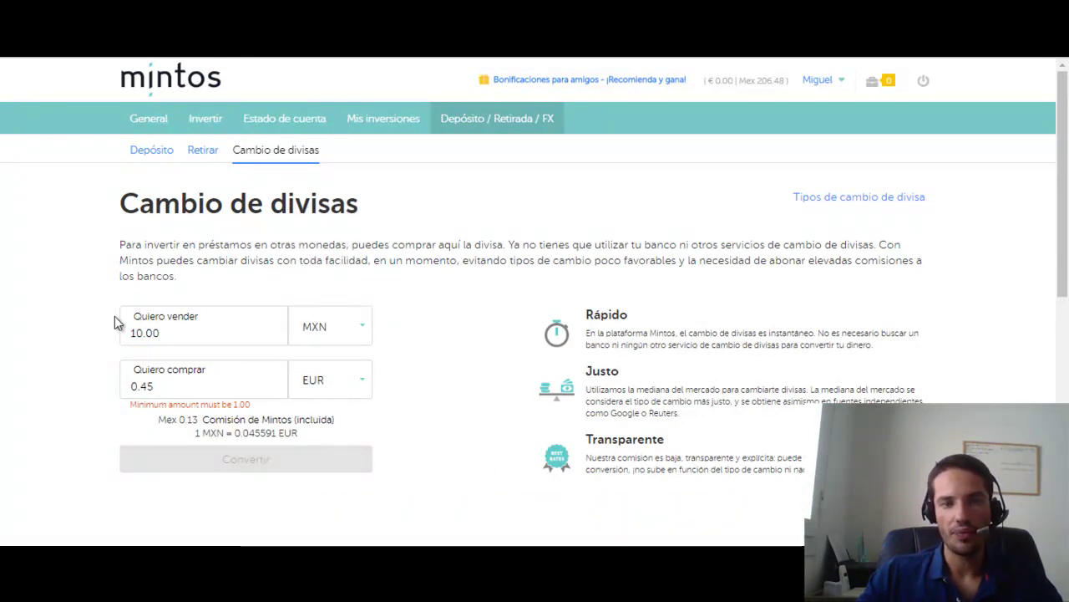
Open the friend referral bonus page and highlight the figures in the invitation performance summary.
click(155, 132)
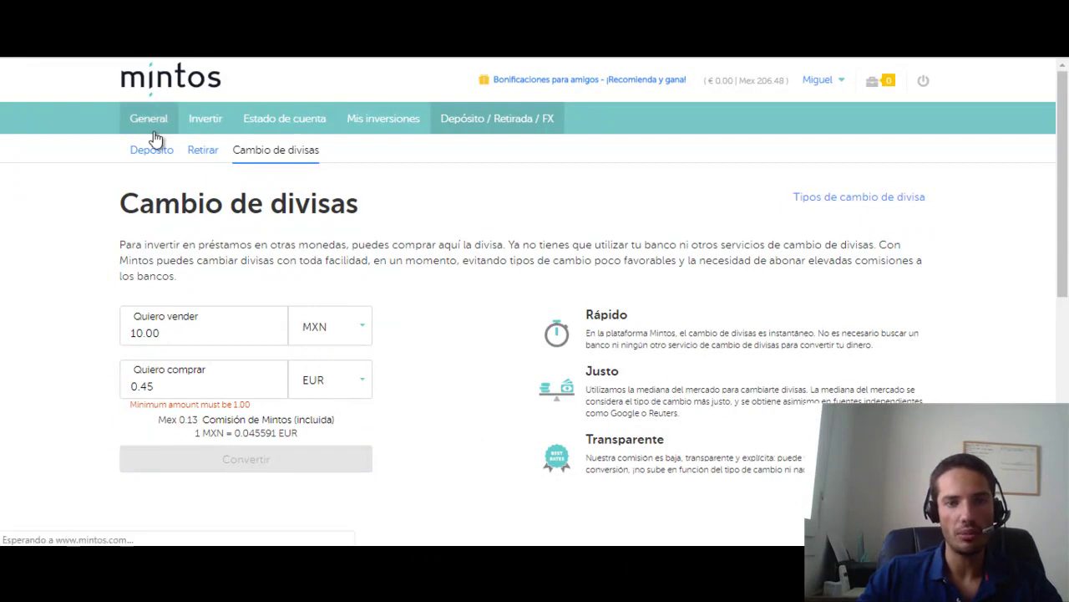
click(584, 83)
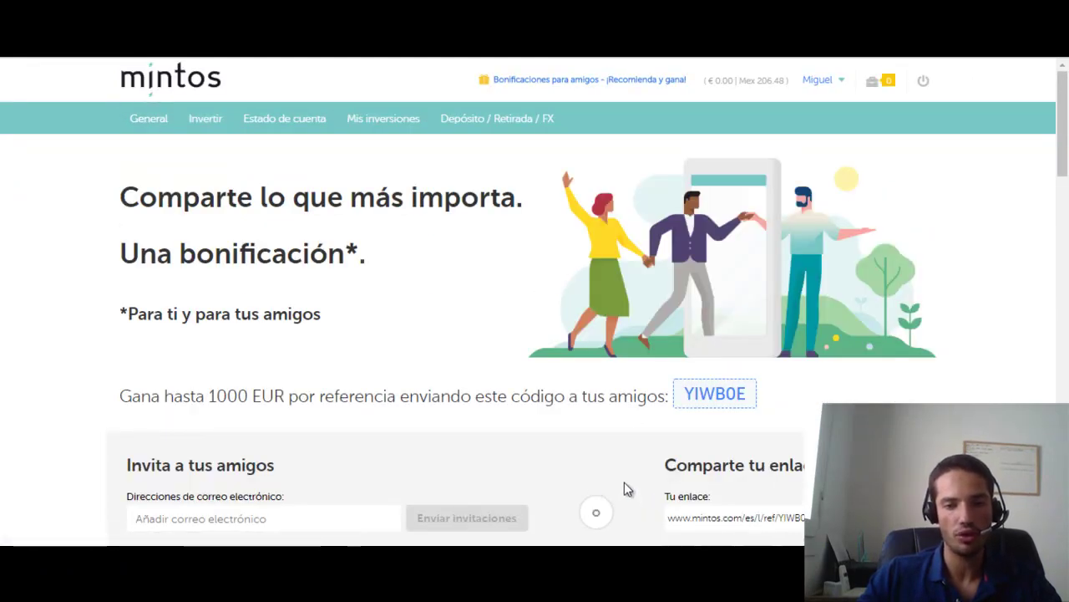
scroll(586, 477, down, 7)
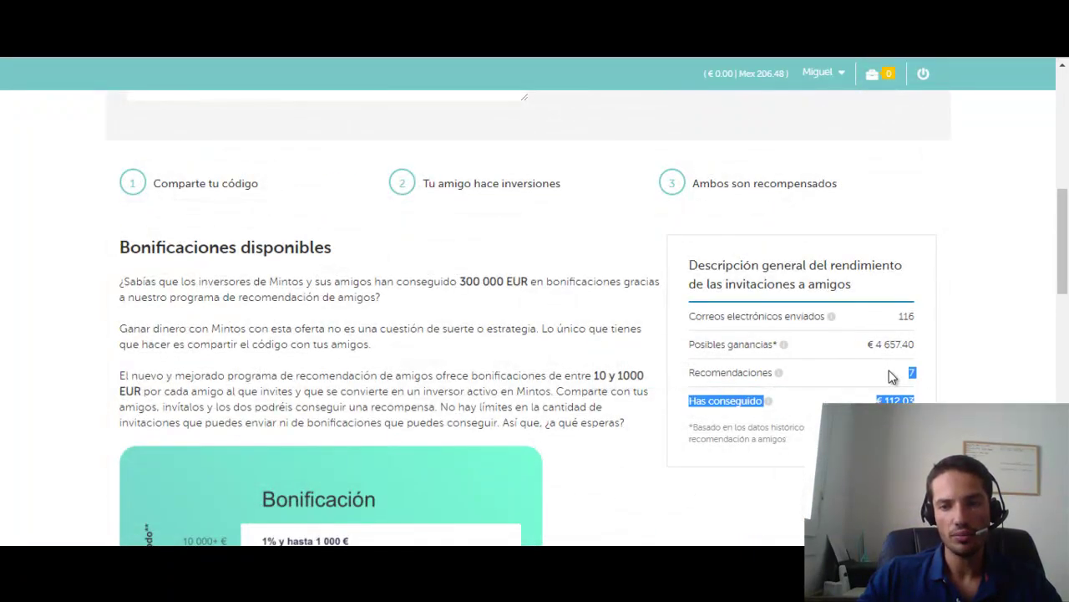
drag(881, 400, 956, 325)
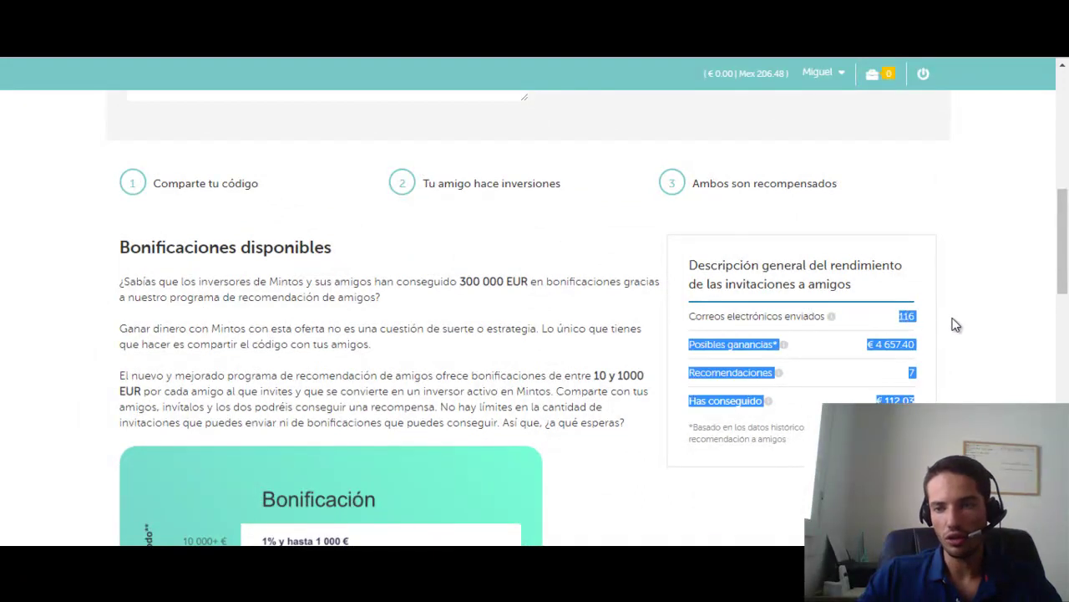